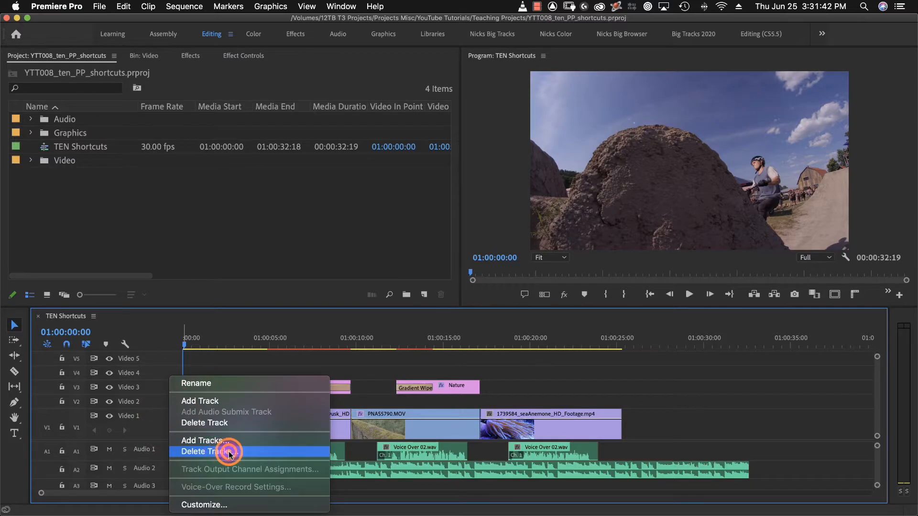
# Delete all empty video tracks and all empty audio tracks from the TEN Shortcuts sequence.
pyautogui.click(230, 454)
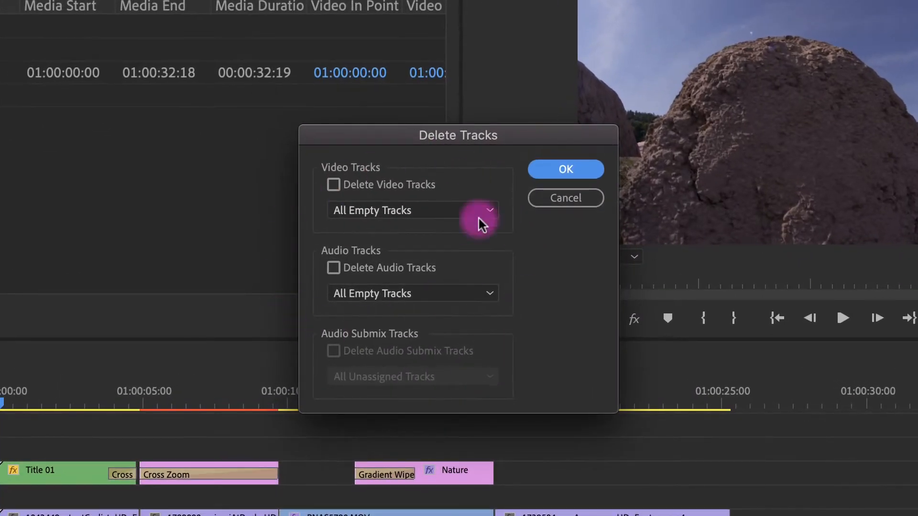
pyautogui.click(333, 185)
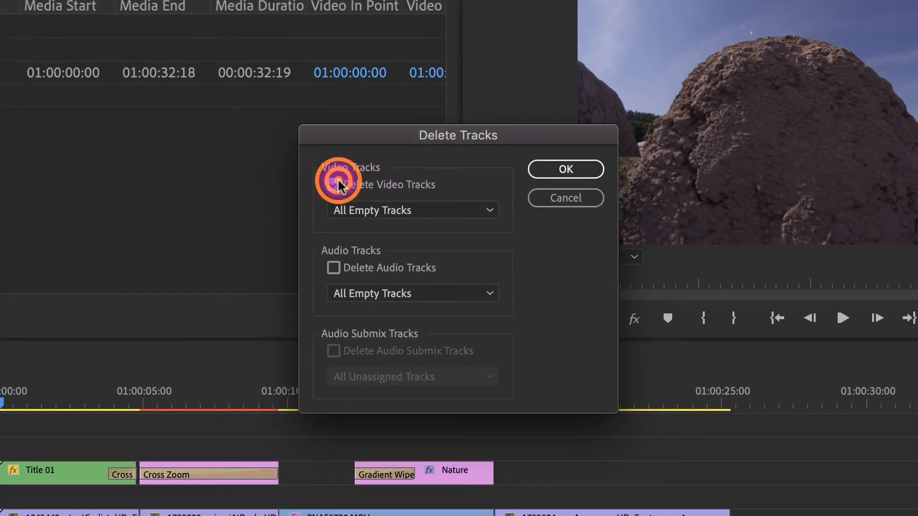
pyautogui.click(331, 269)
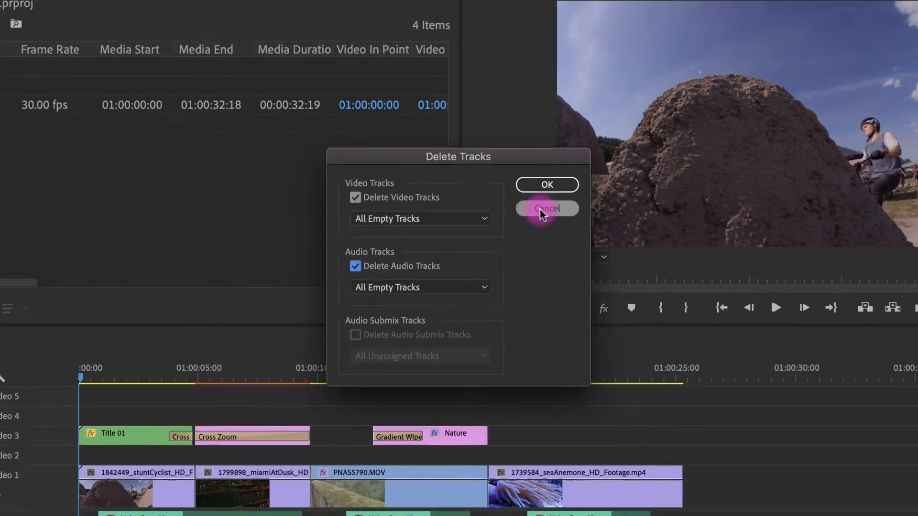
pyautogui.click(566, 169)
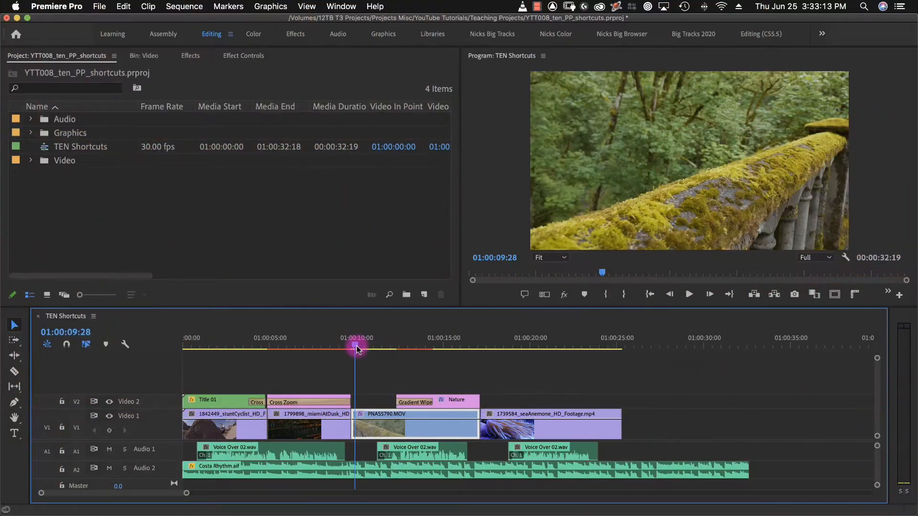
# Remove only the Horizontal Flip effect from the PNAS5790.MOV clip, keeping Motion, Opacity, Time Remapping and Lumetri Color, and play the result.
pyautogui.press('space')
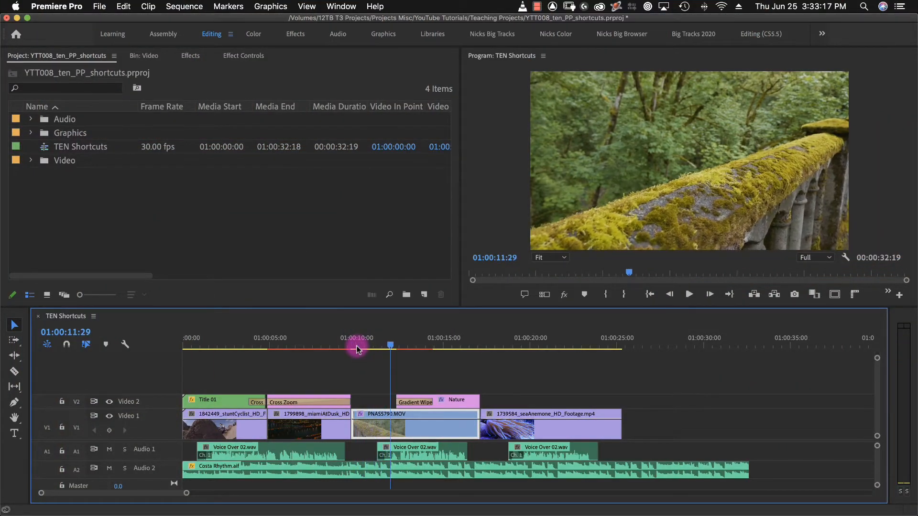
pyautogui.rightClick(379, 425)
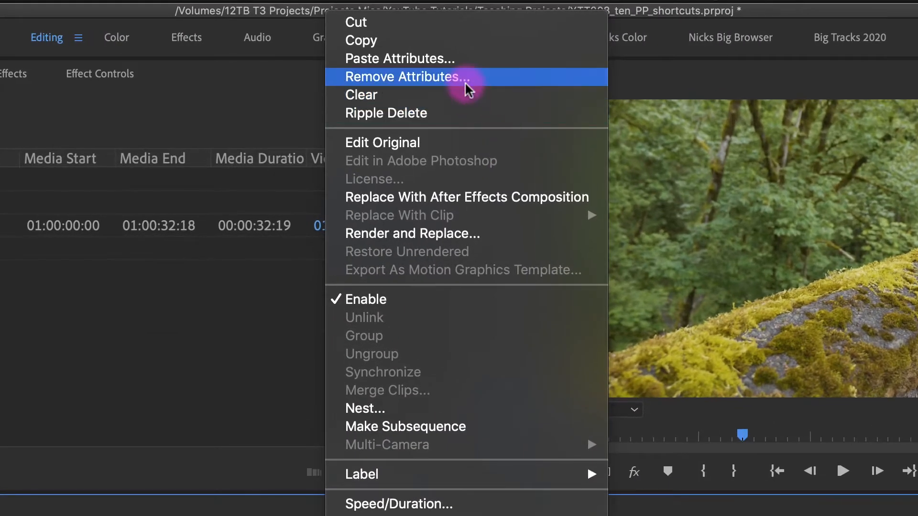
pyautogui.click(465, 81)
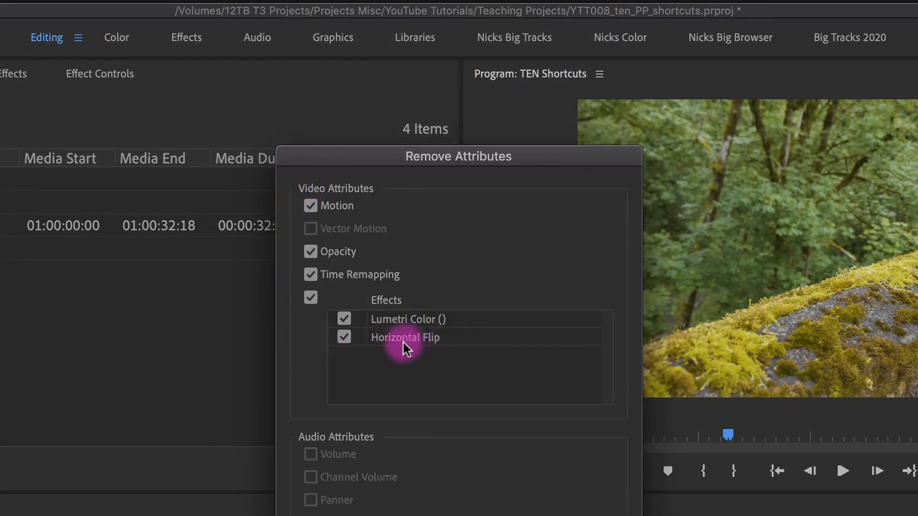
pyautogui.click(344, 319)
pyautogui.click(311, 275)
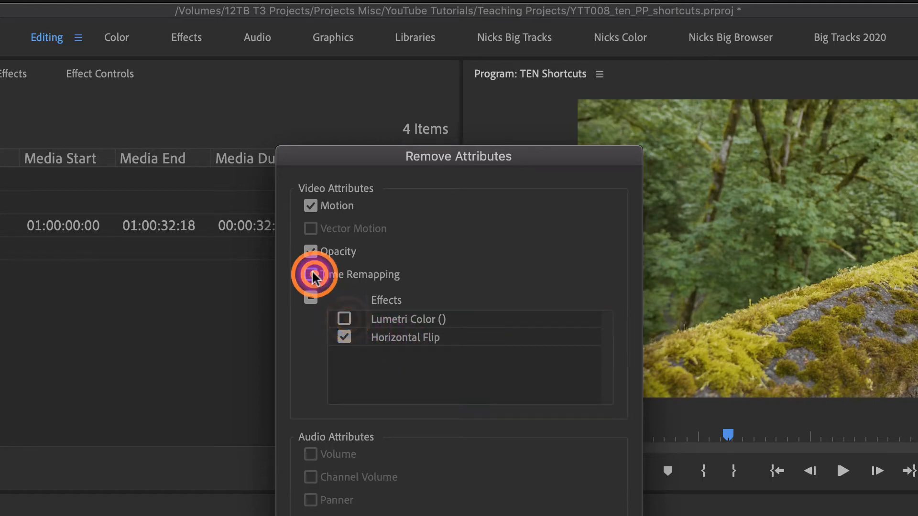
pyautogui.click(311, 252)
pyautogui.click(311, 206)
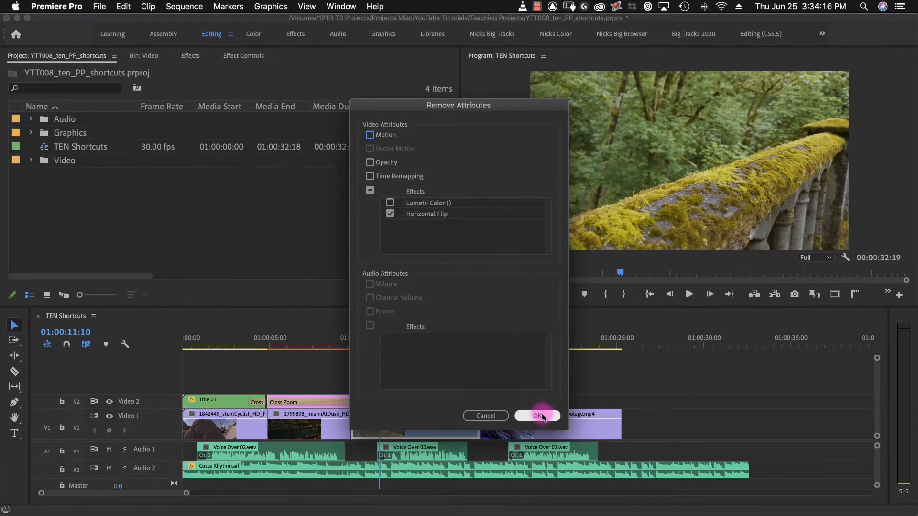
pyautogui.click(538, 416)
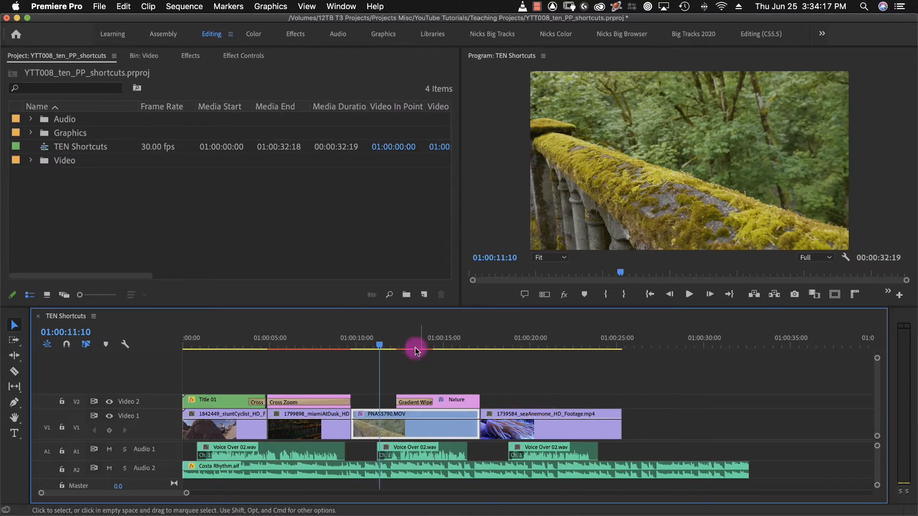
pyautogui.click(359, 344)
pyautogui.press('space')
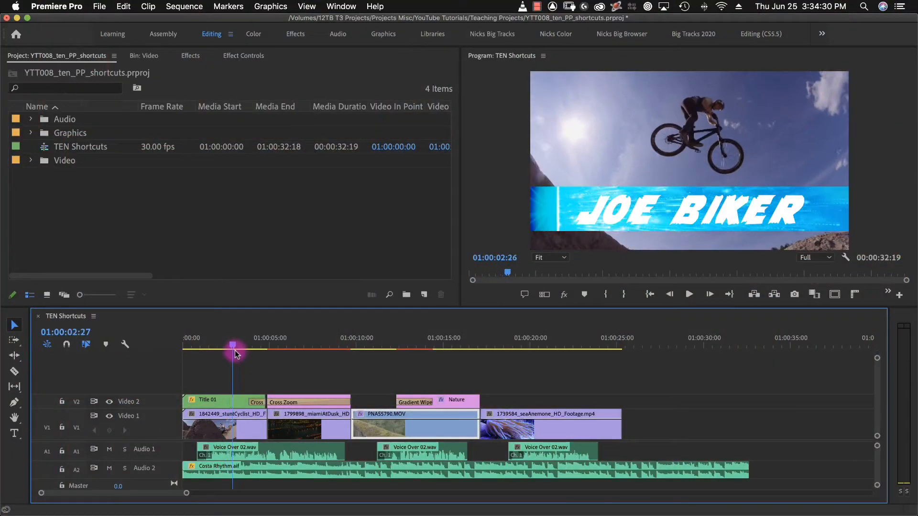
# Add a frame hold to the 1842449_stuntCyclist clip at 01:00:03:10 and play the sequence across it.
pyautogui.moveTo(236, 348); pyautogui.dragTo(242, 355)
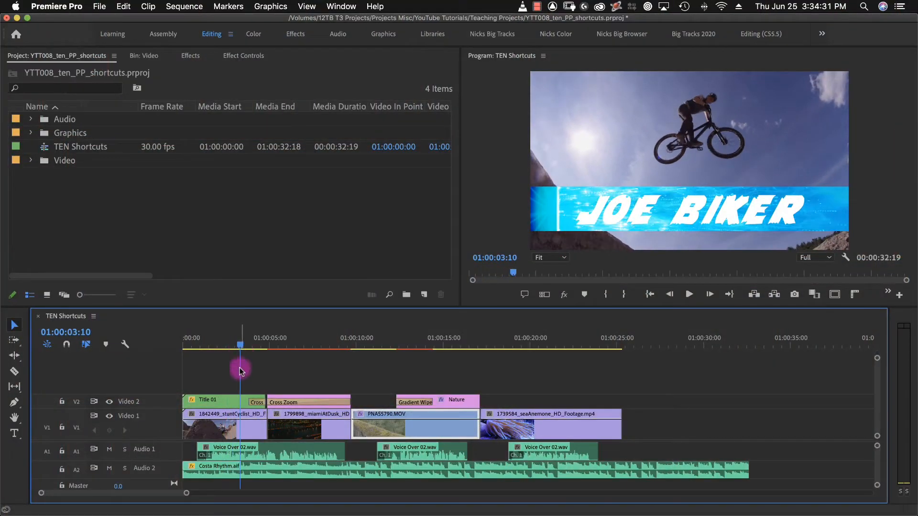
pyautogui.rightClick(232, 426)
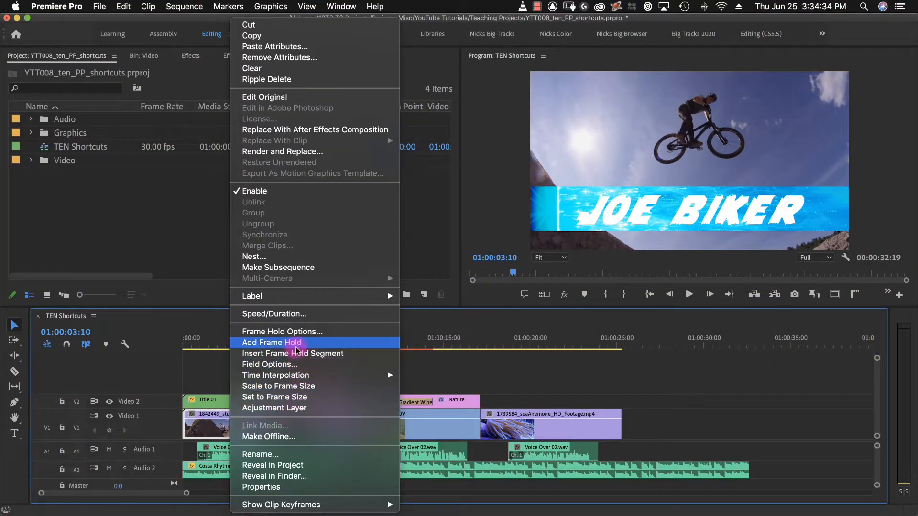
pyautogui.click(336, 344)
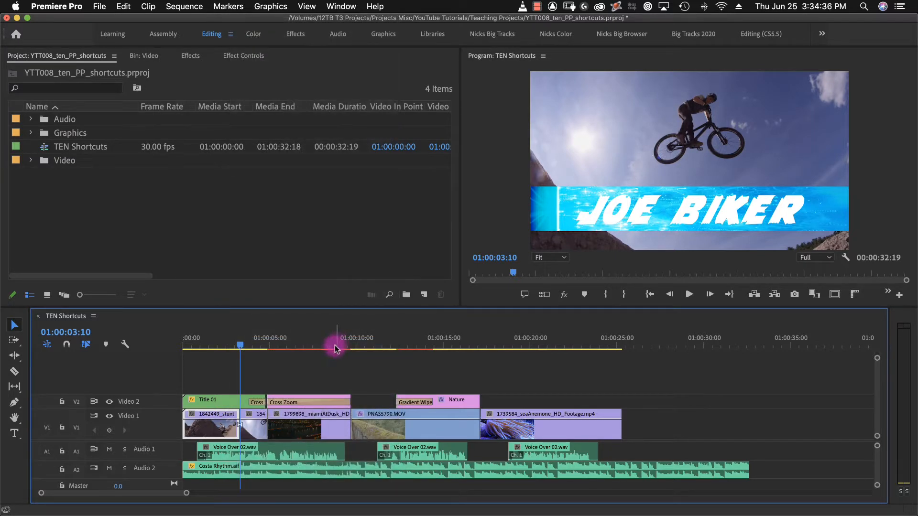
pyautogui.click(221, 344)
pyautogui.press('space')
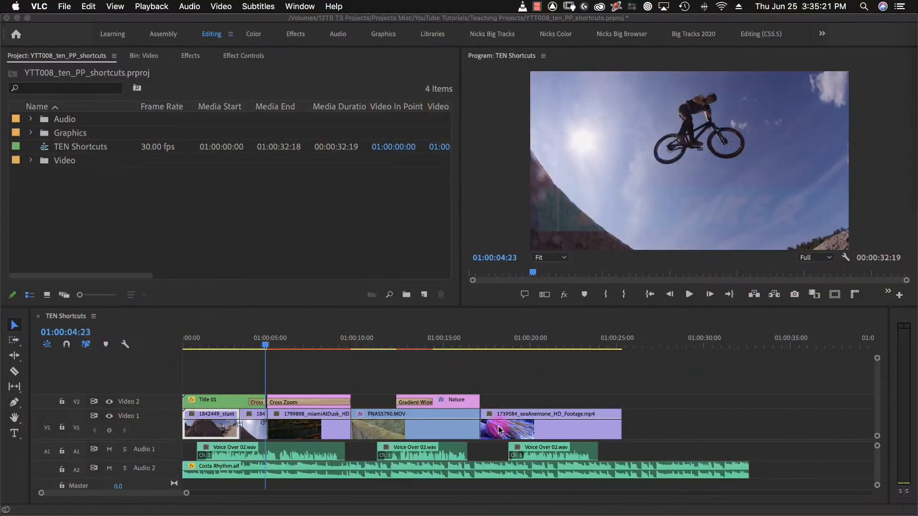
# Raise the divider between video and audio tracks and enlarge the Audio 2 track so its stereo waveform shows.
pyautogui.click(157, 442)
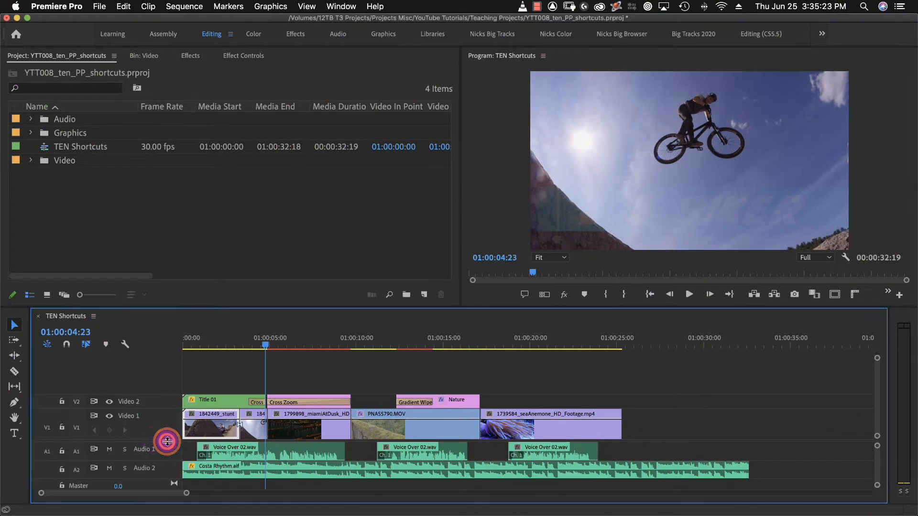
pyautogui.moveTo(159, 391); pyautogui.dragTo(160, 390)
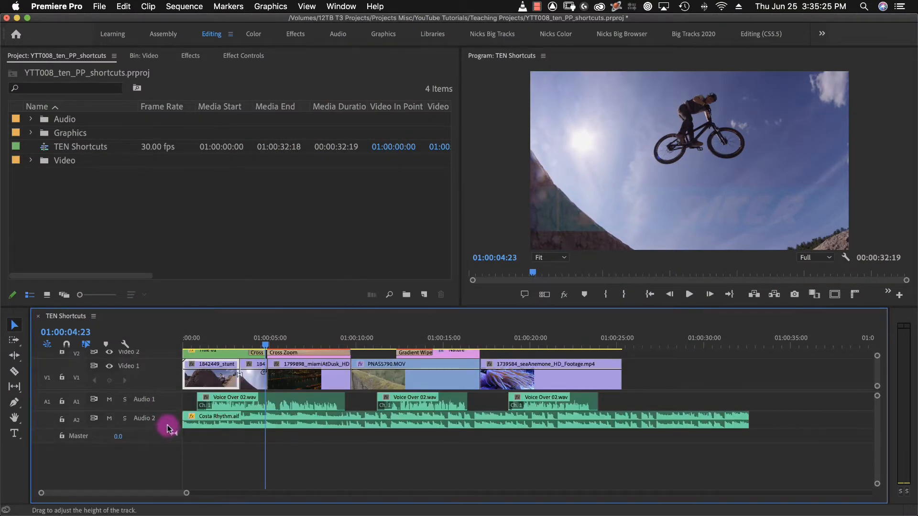
pyautogui.moveTo(166, 427); pyautogui.dragTo(156, 460)
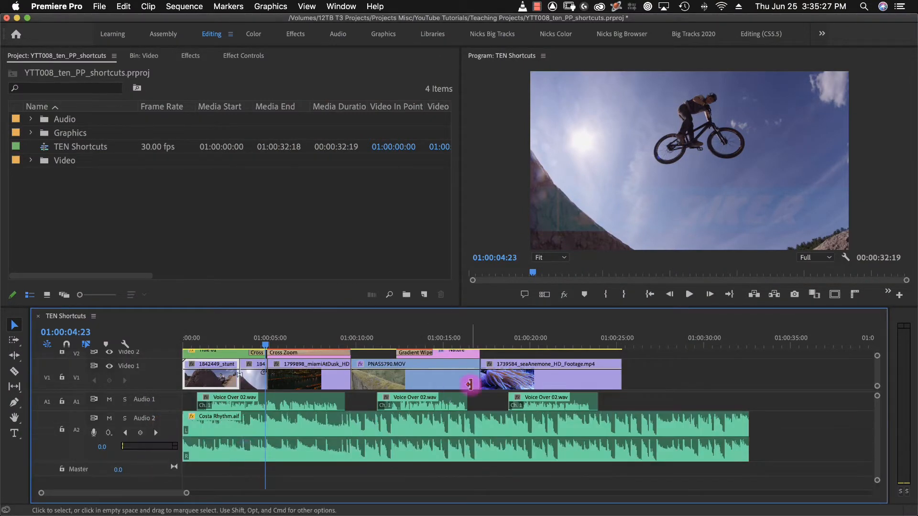
# Examine the Costa Rhythm.aif waveform at frame level around 01:00:16:07, stepping back one frame to compare the playhead with the beat.
pyautogui.click(465, 341)
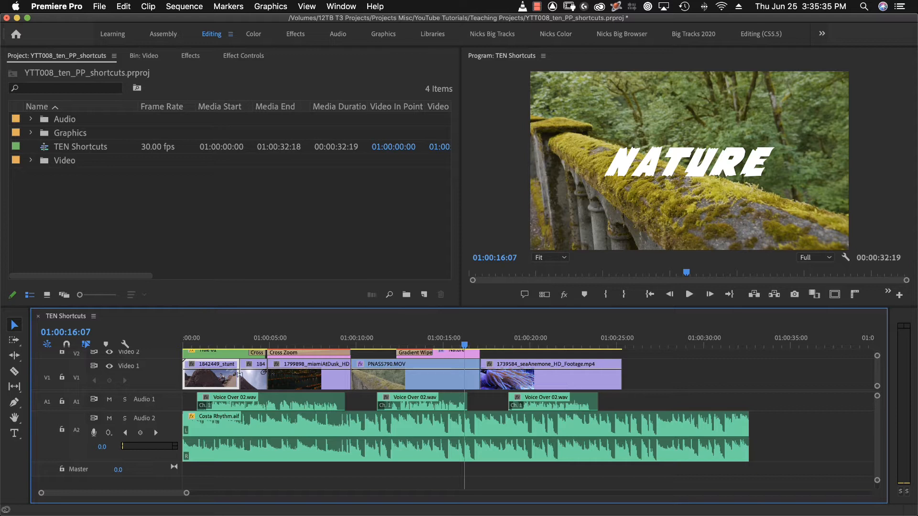
pyautogui.press('\\')
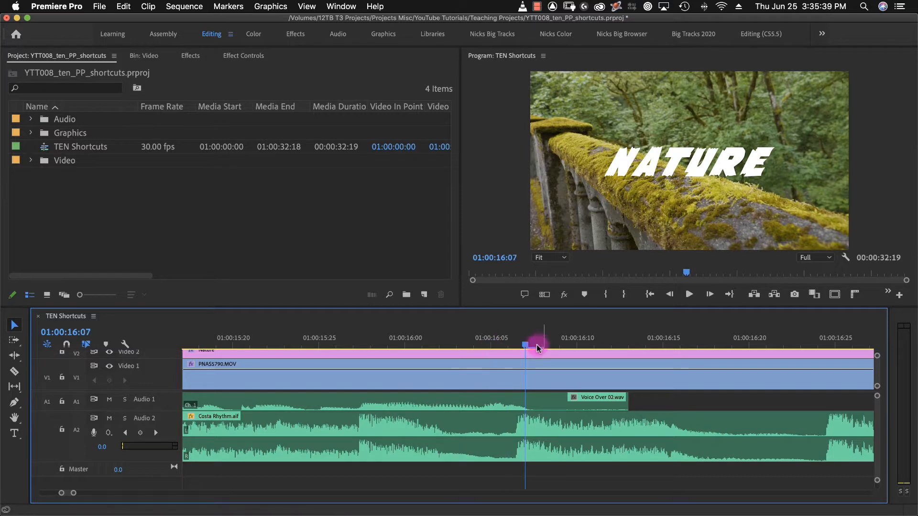
pyautogui.press('Left')
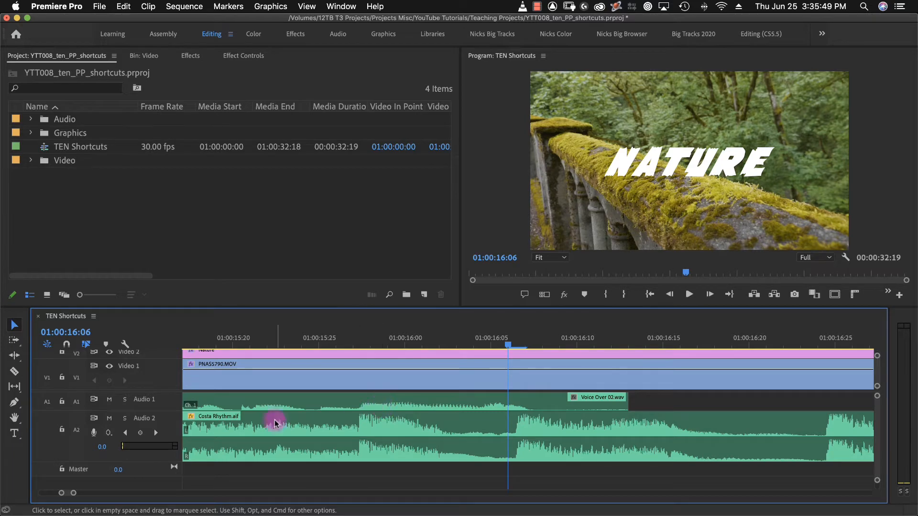
pyautogui.click(94, 316)
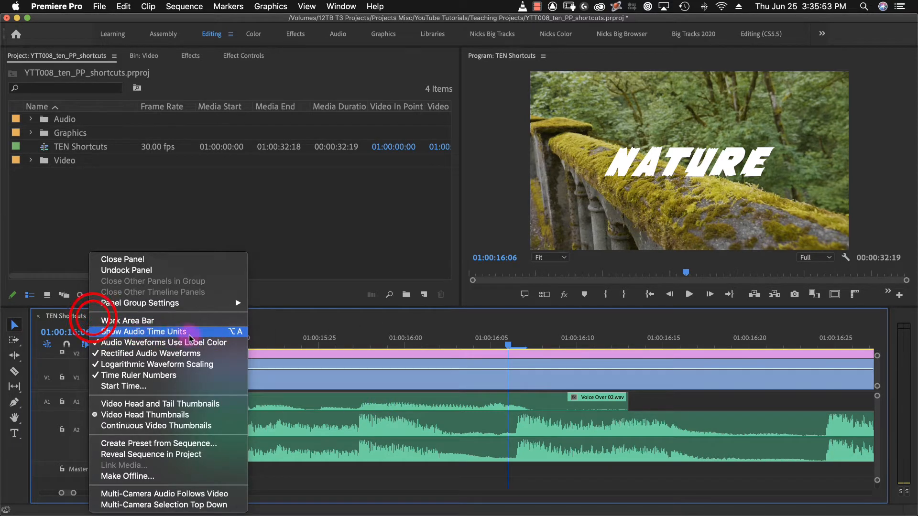
pyautogui.click(266, 339)
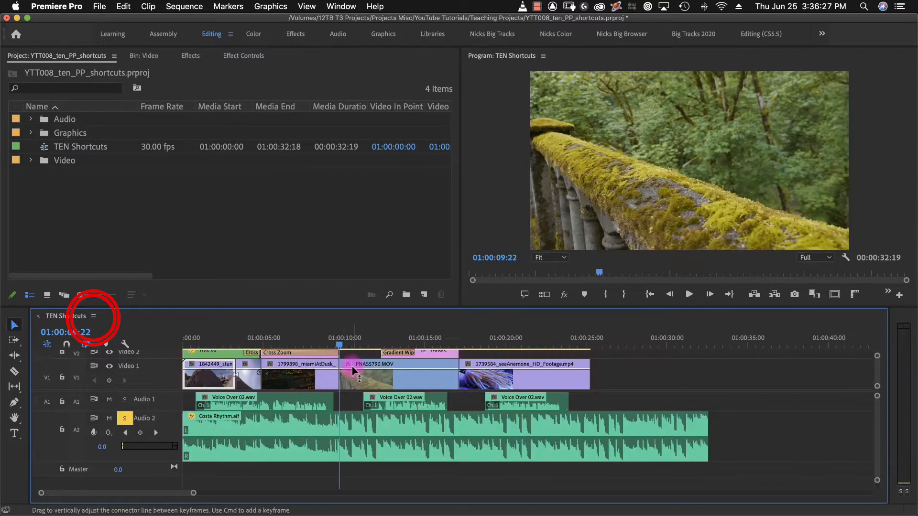
# Play the music from about 01:00:09:04 and park the playhead at 01:00:09:18, just before the beat in the Costa Rhythm.aif waveform.
pyautogui.press('=')
pyautogui.press('=')
pyautogui.press('=')
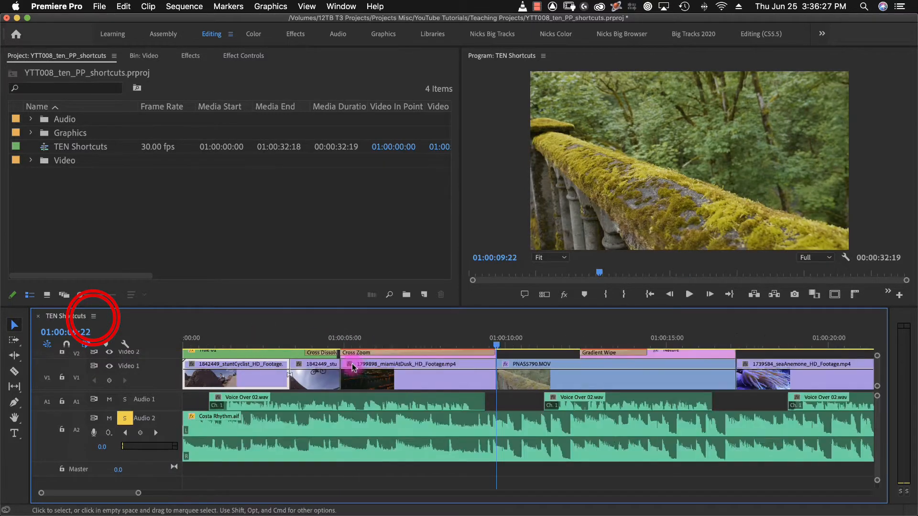
pyautogui.moveTo(468, 340); pyautogui.dragTo(206, 352)
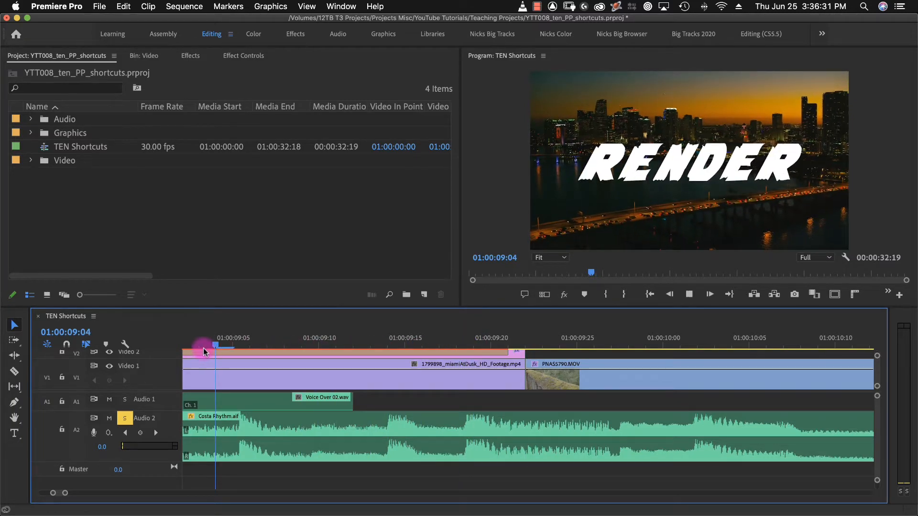
pyautogui.press('space')
pyautogui.press('space')
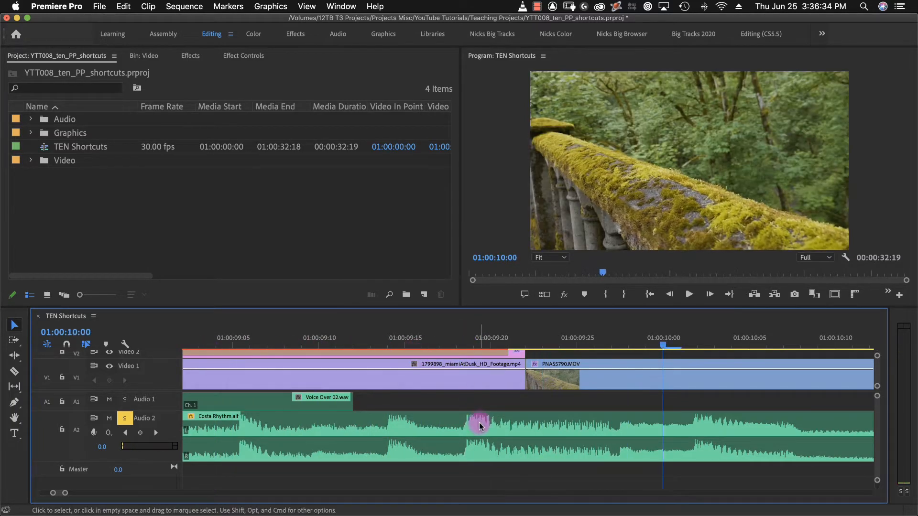
pyautogui.click(472, 341)
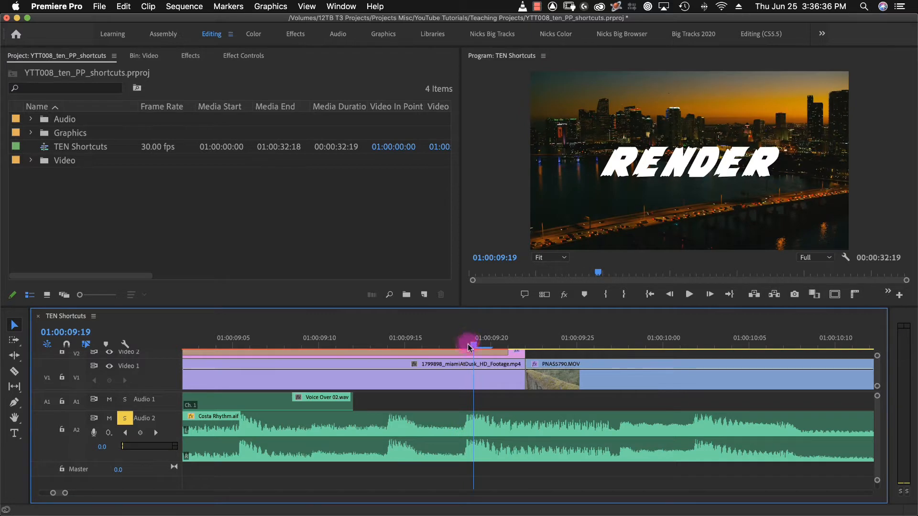
pyautogui.press('Left')
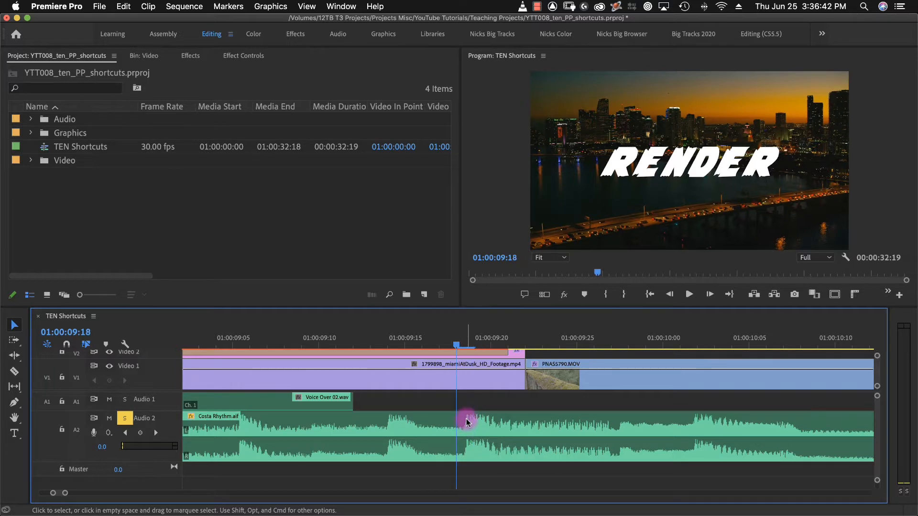
# Switch the timeline to audio time units and scrub the playhead in fine increments along the music waveform near the beat.
pyautogui.click(95, 316)
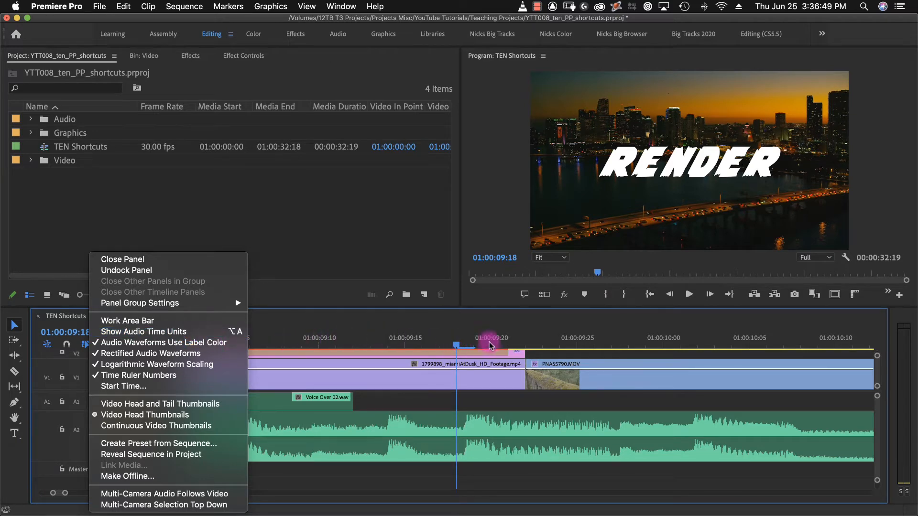
pyautogui.click(212, 331)
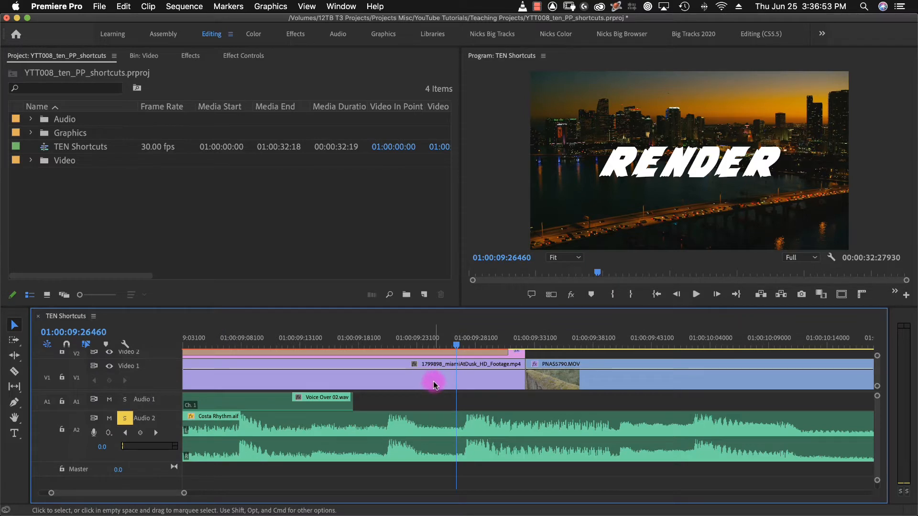
pyautogui.click(458, 344)
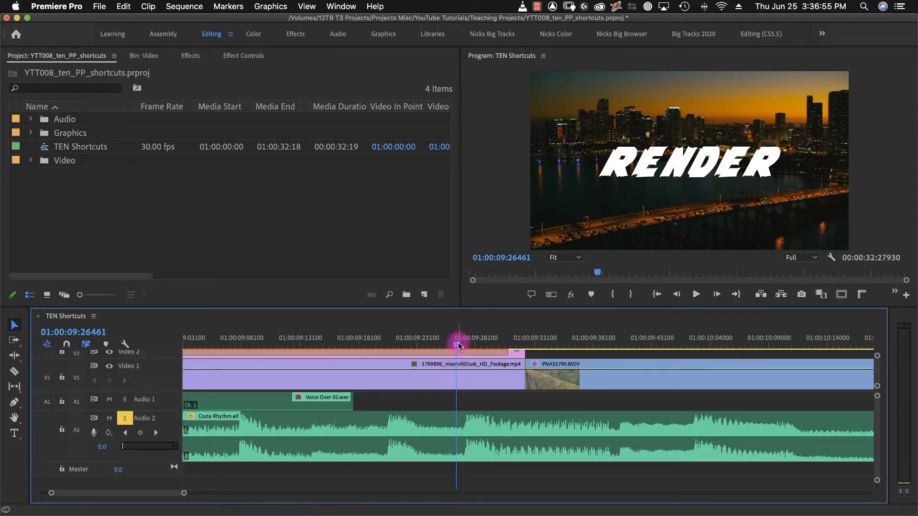
pyautogui.press('=')
pyautogui.press('=')
pyautogui.press('=')
pyautogui.press('=')
pyautogui.press('=')
pyautogui.moveTo(529, 341); pyautogui.dragTo(730, 344)
pyautogui.moveTo(643, 345); pyautogui.dragTo(671, 347)
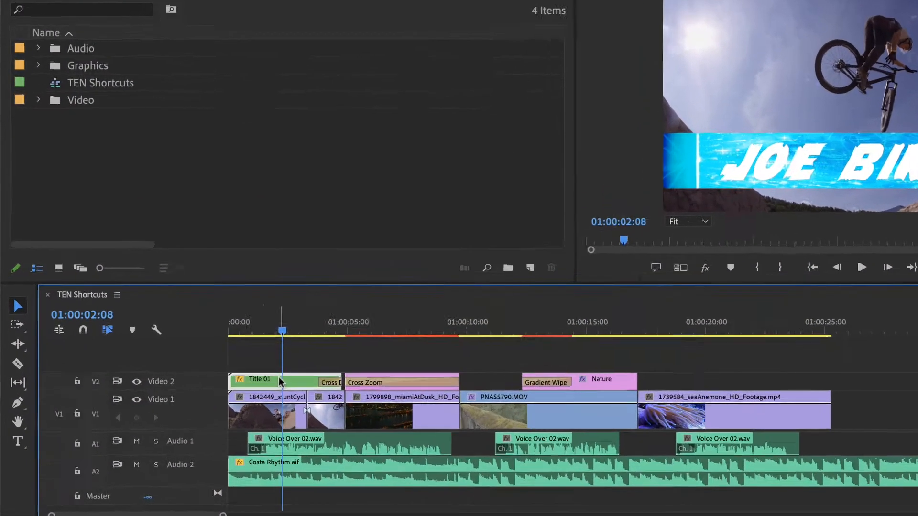
# Open the nested Title 01 sequence, inspect its layers, and return to the TEN Shortcuts sequence.
pyautogui.doubleClick(205, 387)
pyautogui.click(229, 384)
pyautogui.click(388, 397)
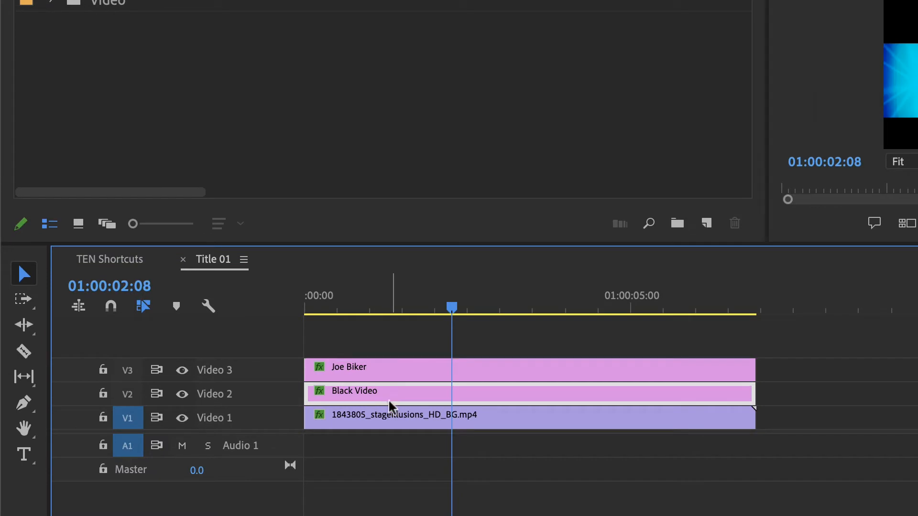
pyautogui.click(388, 420)
pyautogui.click(128, 262)
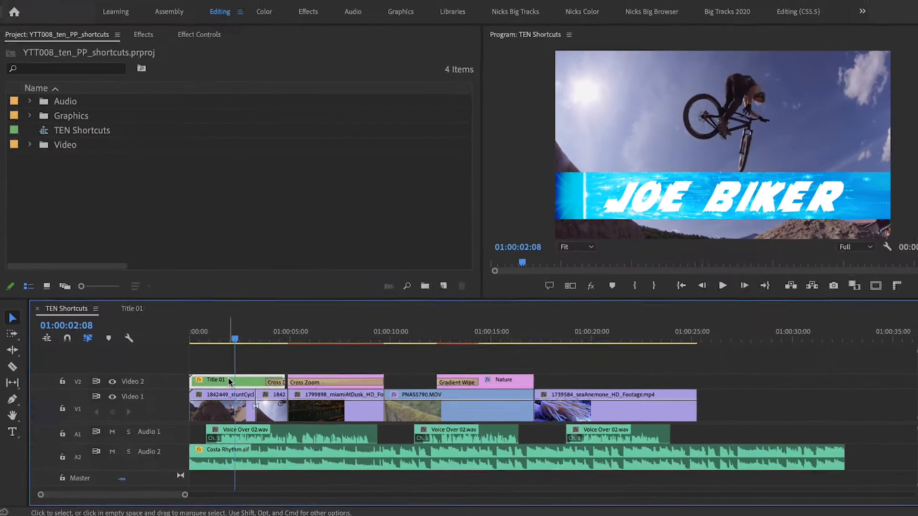
# Place the Title 01 nest on Video 2 above the 1739584_seaAnemone clip and move the playhead to 01:00:19:28.
pyautogui.moveTo(244, 381); pyautogui.dragTo(599, 382)
pyautogui.click(577, 340)
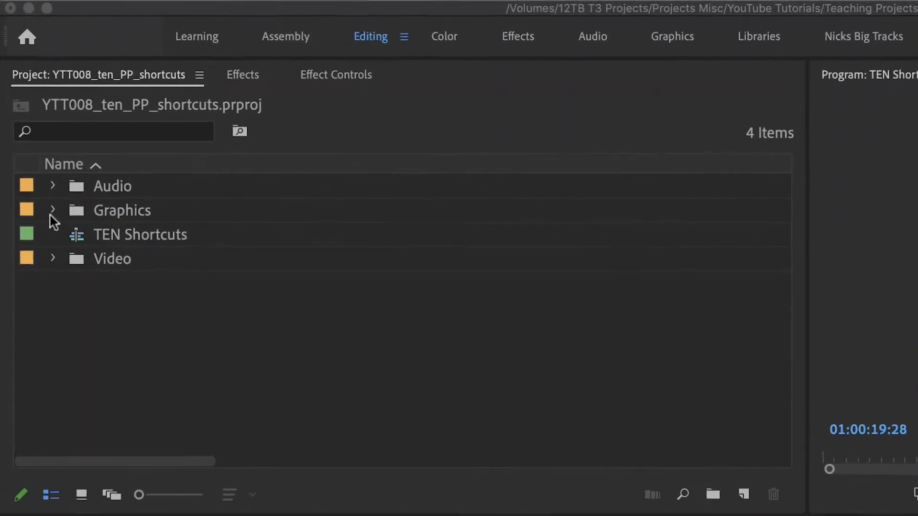
# Browse the Graphics bin through Motion, AFX and 2020_06_06 to the Nests bin, and collapse the bins again.
pyautogui.click(52, 211)
pyautogui.click(74, 234)
pyautogui.click(95, 258)
pyautogui.click(116, 308)
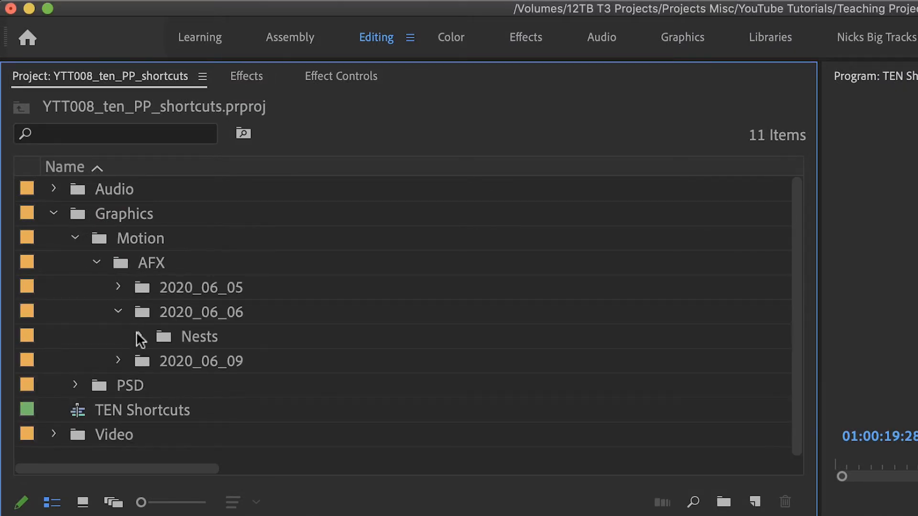
pyautogui.click(137, 334)
pyautogui.click(137, 334)
pyautogui.click(118, 311)
pyautogui.click(96, 262)
pyautogui.click(75, 238)
pyautogui.click(53, 212)
# Delete the Title 01 nest above the 1739584_seaAnemone clip and move the playhead to 01:00:01:29.
pyautogui.click(556, 384)
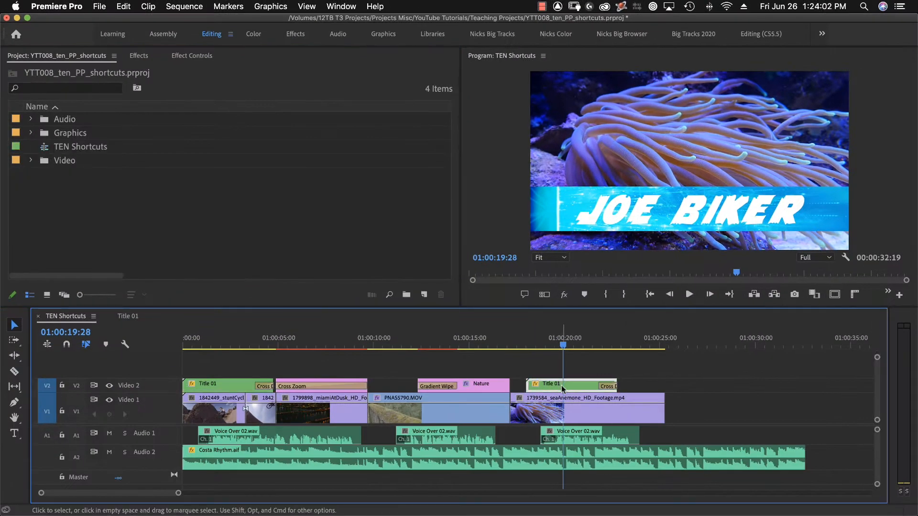
pyautogui.press('Delete')
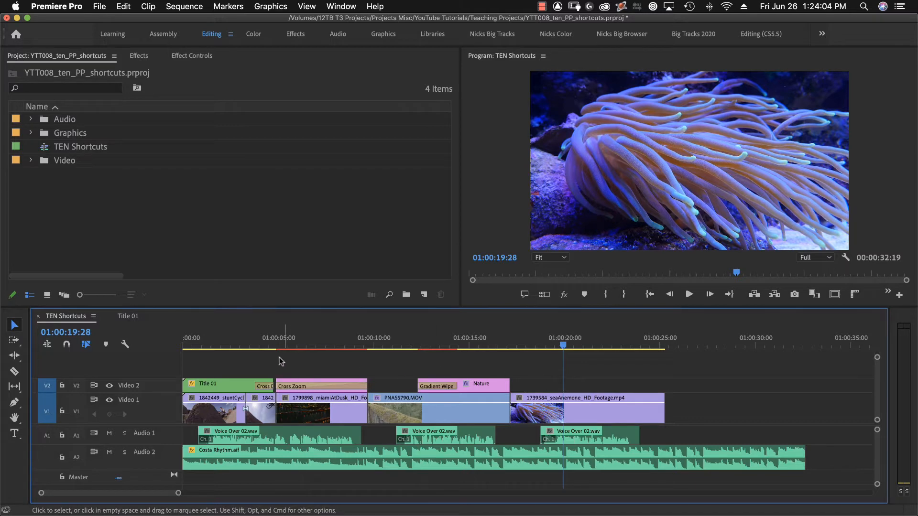
pyautogui.click(221, 345)
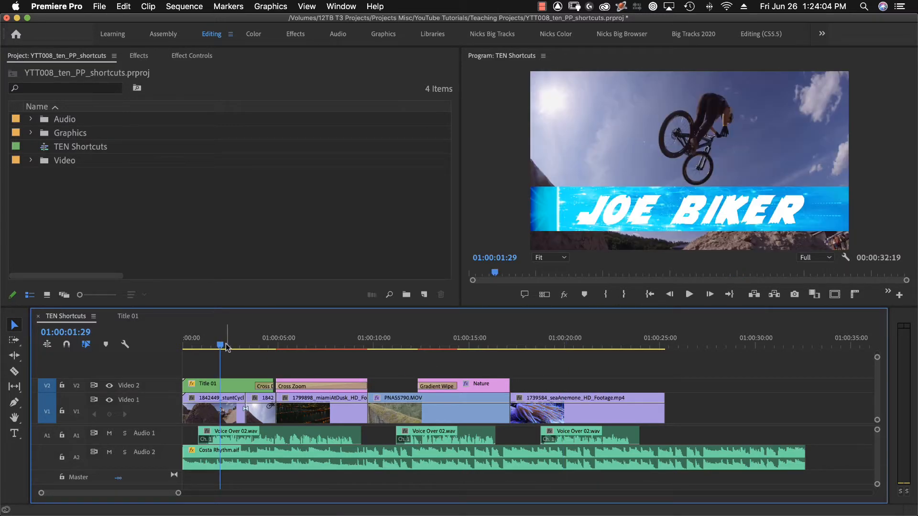
# Reveal the timeline's Title 01 nest in the project and duplicate that nested sequence.
pyautogui.rightClick(217, 383)
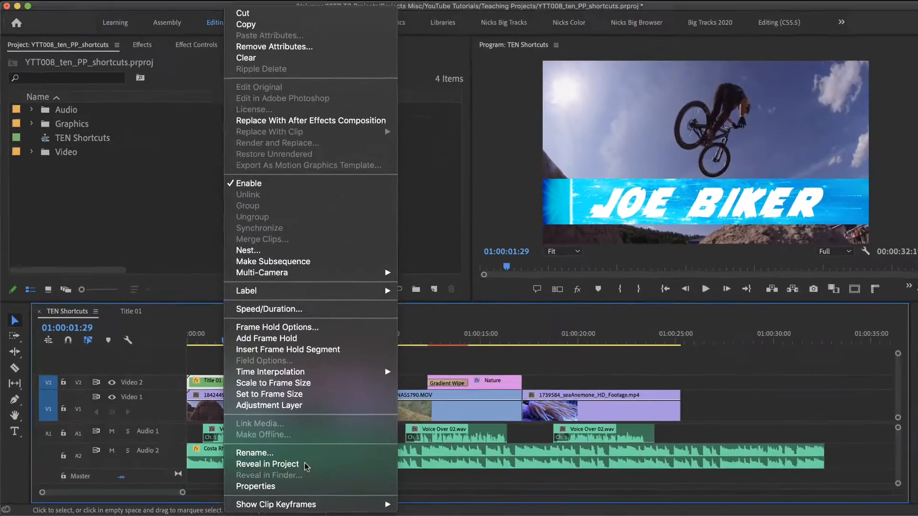
pyautogui.click(530, 432)
pyautogui.rightClick(104, 217)
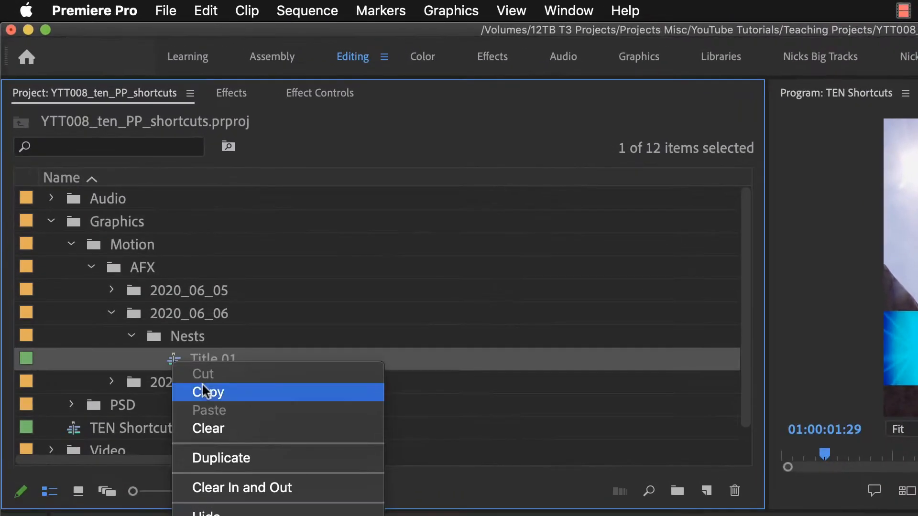
pyautogui.click(138, 273)
# Rename the duplicated title sequence as Title 02.
pyautogui.click(155, 231)
pyautogui.moveTo(296, 381); pyautogui.dragTo(231, 382)
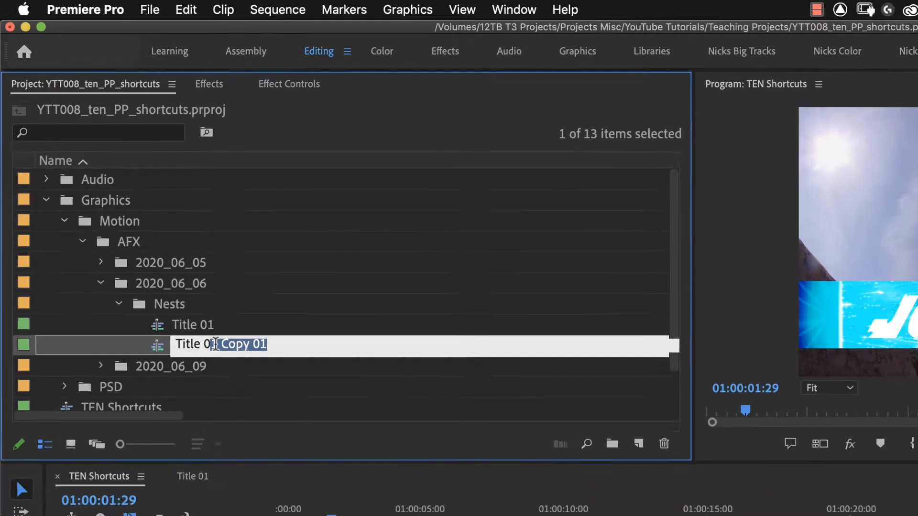
pyautogui.write('2')
pyautogui.press('Return')
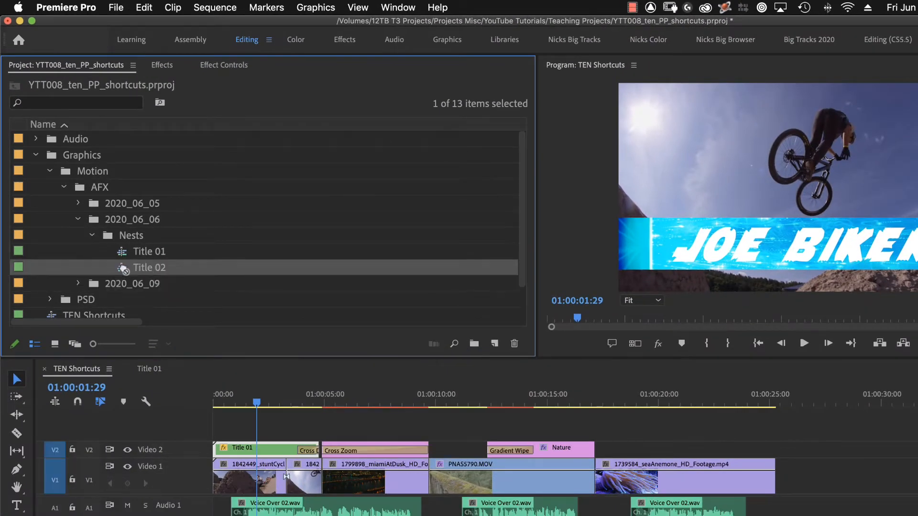
# Open the Title 02 sequence and replace its title text with THE OCEAN.
pyautogui.doubleClick(123, 270)
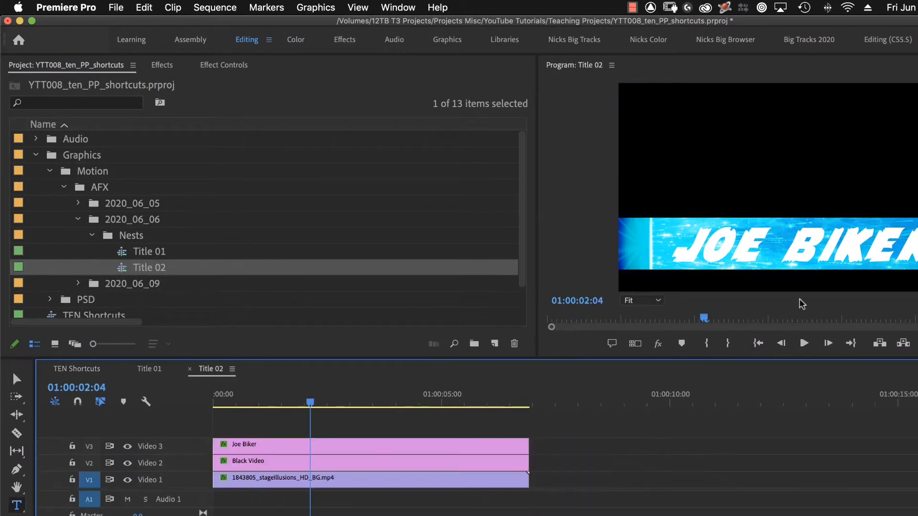
pyautogui.doubleClick(764, 250)
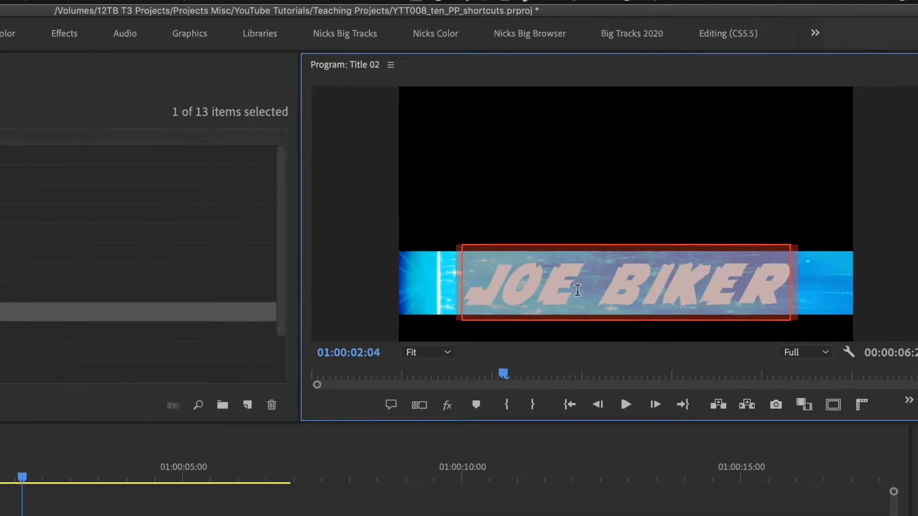
pyautogui.write('THE OCEAN')
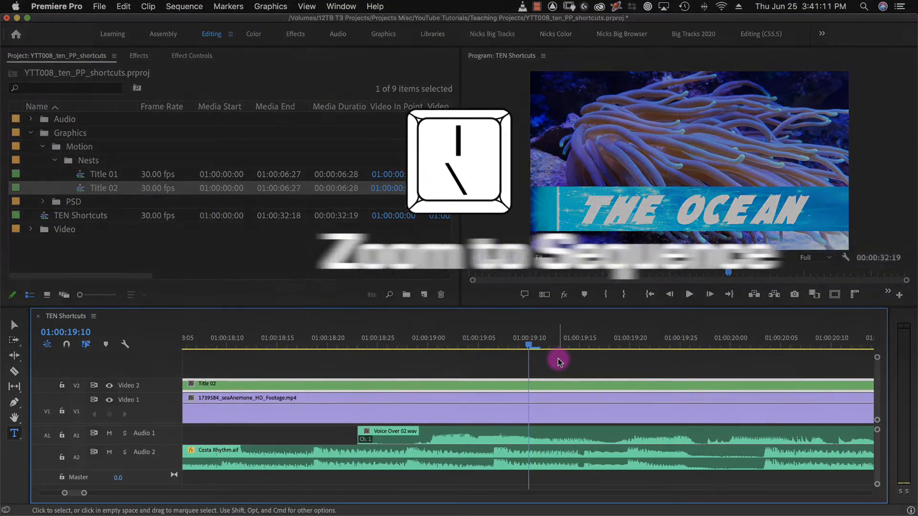
# Toggle the timeline zoom between the whole TEN Shortcuts sequence and the previous zoom level.
pyautogui.press('\\')
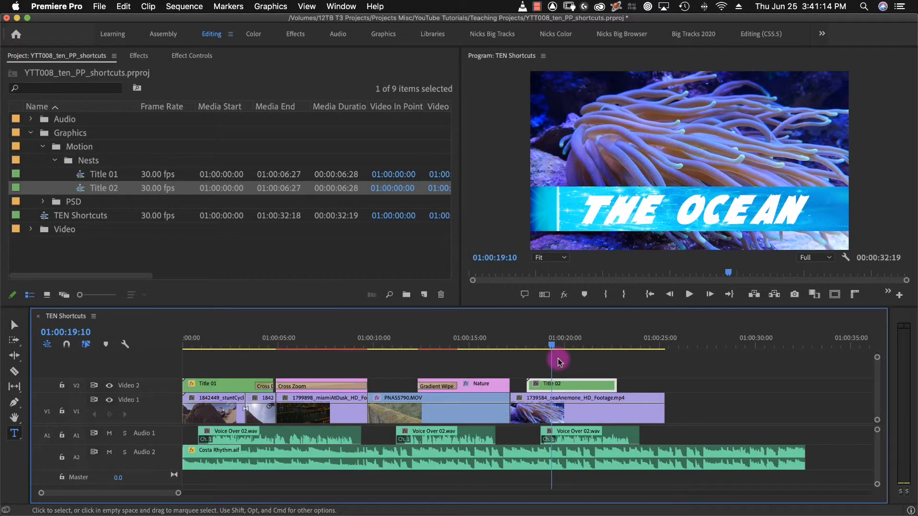
pyautogui.press('\\')
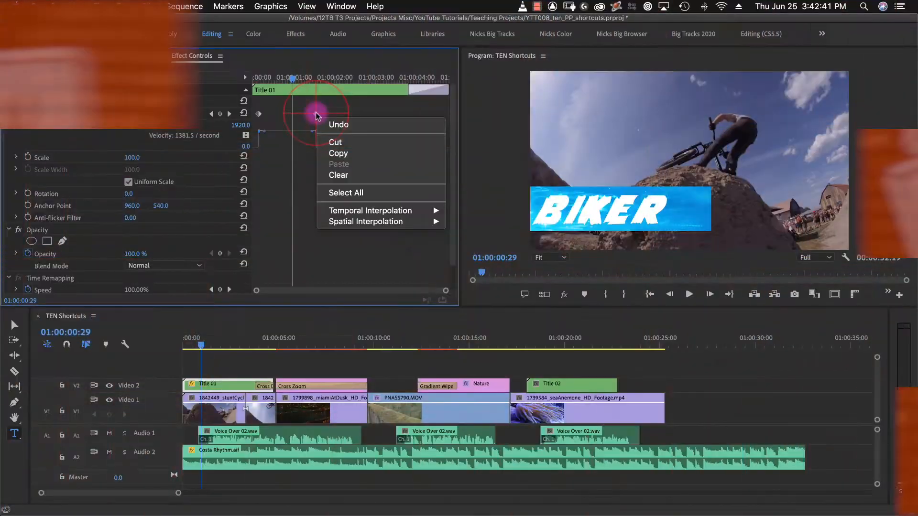
# Play the Title 01 animation from the start of the sequence and reposition the playhead over the title.
pyautogui.moveTo(370, 211)
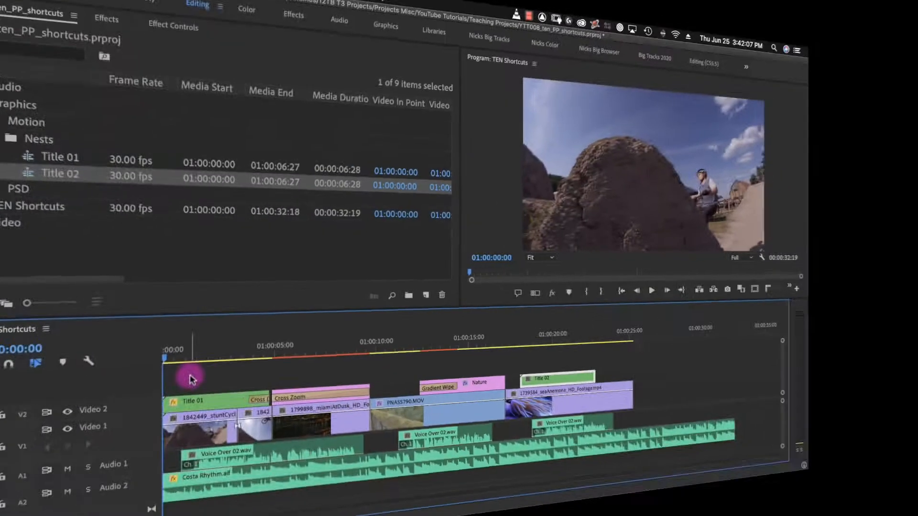
pyautogui.press('space')
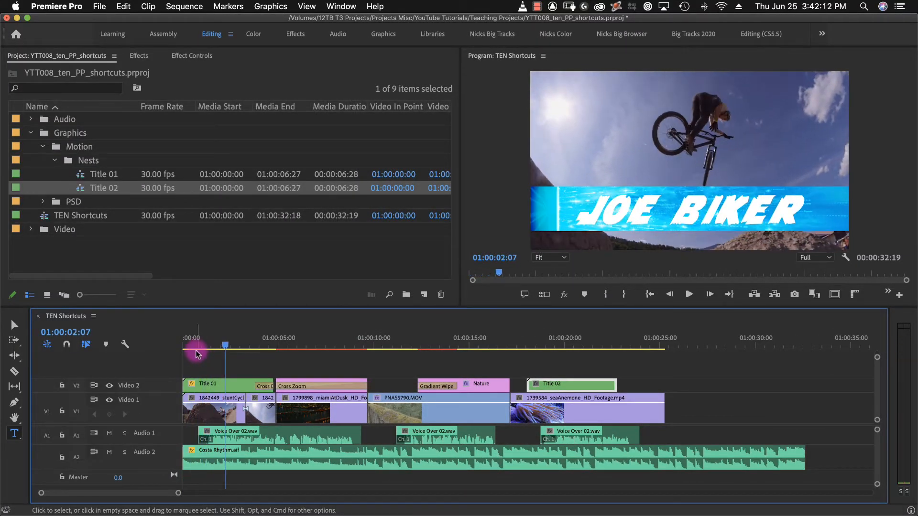
pyautogui.click(189, 345)
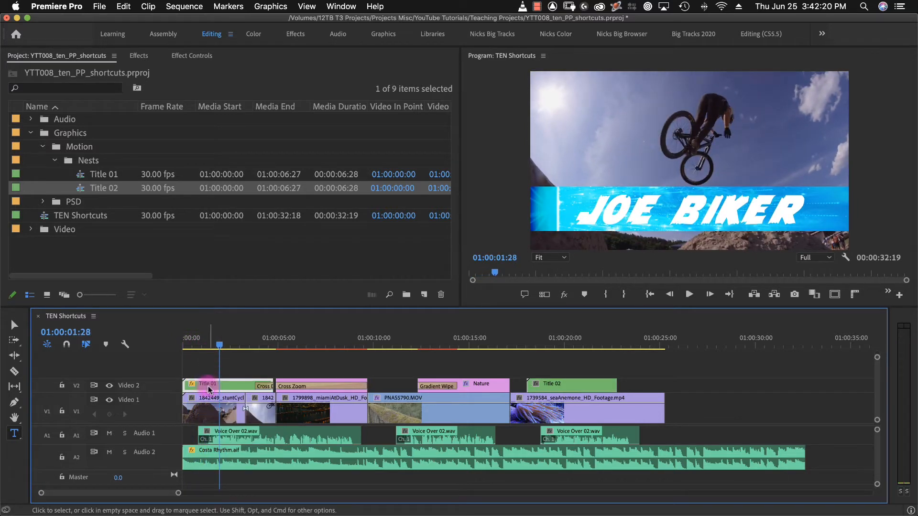
# Show the effect controls of the Title 01 nest and scrub through its Position animation to 01:00:00:29.
pyautogui.hotkey('shift', '5')
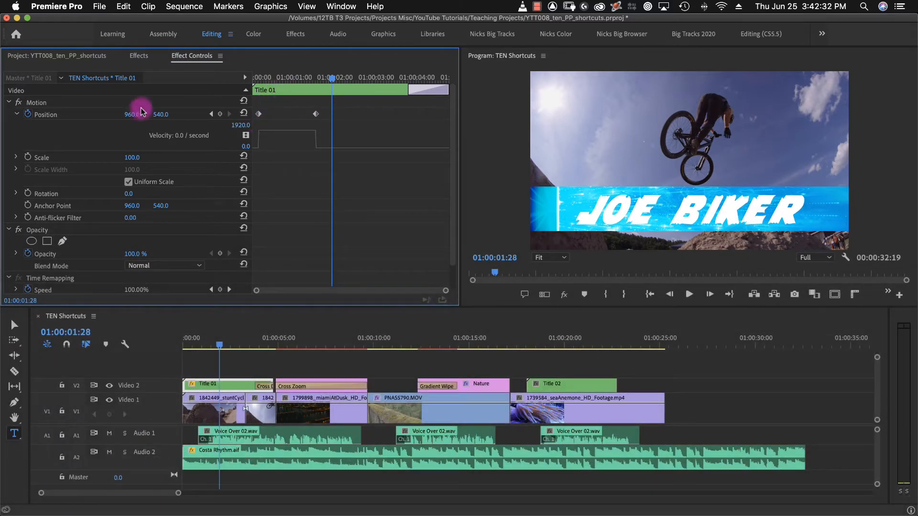
pyautogui.click(257, 78)
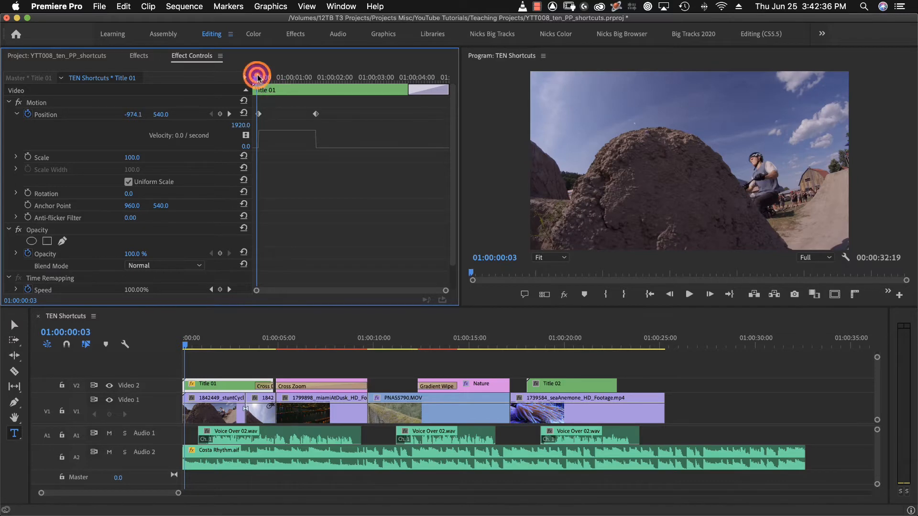
pyautogui.moveTo(257, 78); pyautogui.dragTo(293, 99)
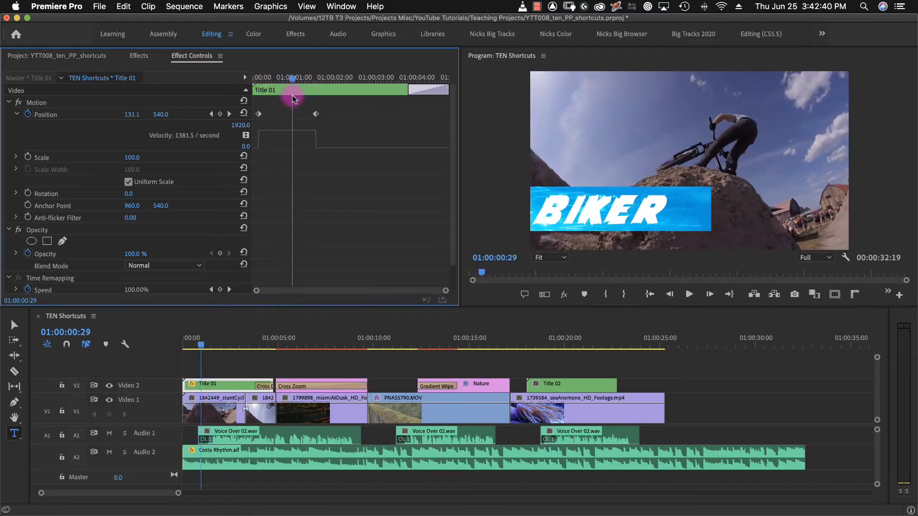
# Set the temporal interpolation of Title 01's second Position keyframe to Ease In.
pyautogui.rightClick(316, 115)
pyautogui.moveTo(420, 211)
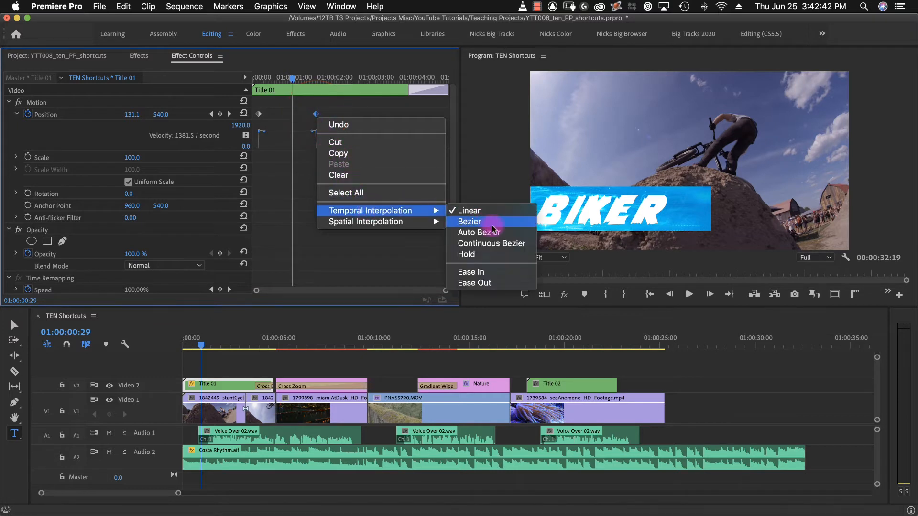
pyautogui.click(499, 274)
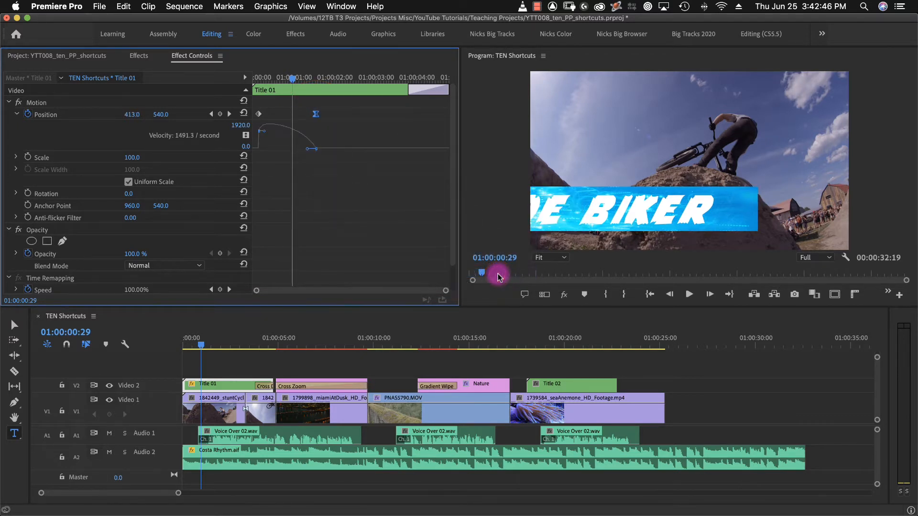
# Play the sequence from its beginning to review the eased Title 01 animation.
pyautogui.click(198, 349)
pyautogui.moveTo(200, 343); pyautogui.dragTo(180, 343)
pyautogui.press('space')
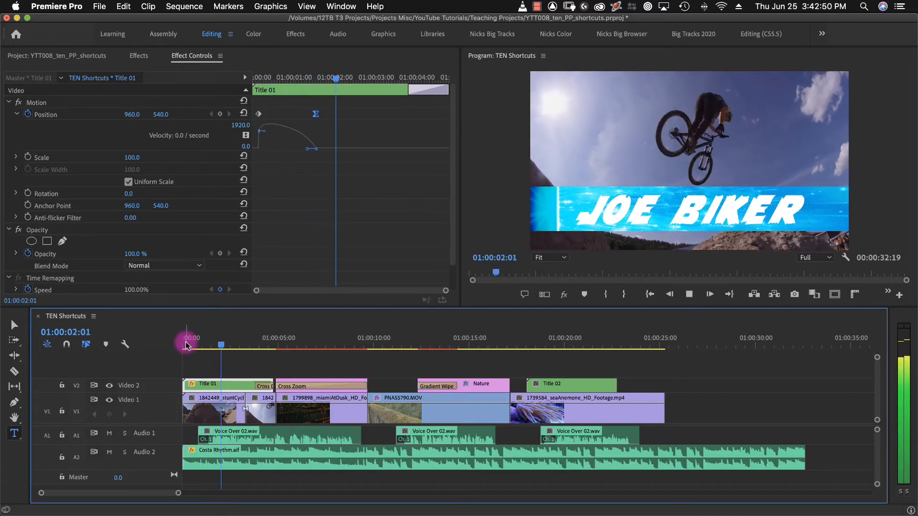
pyautogui.press('space')
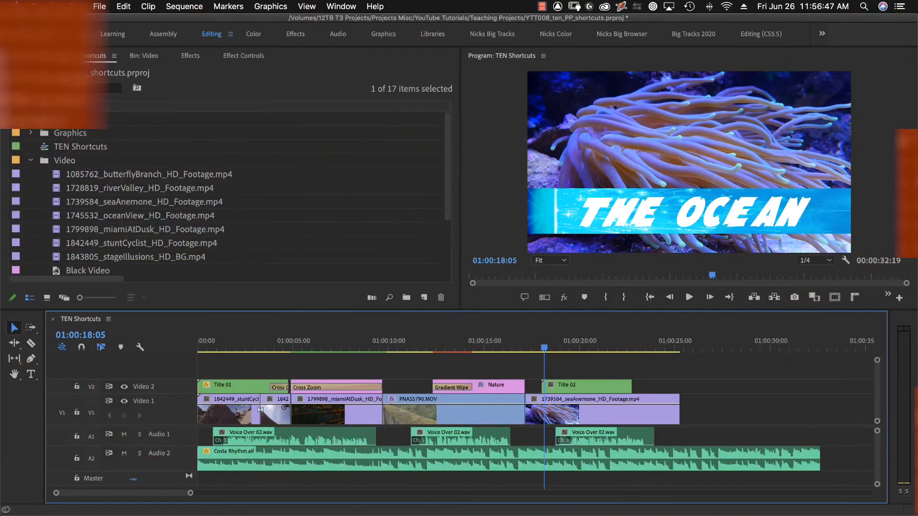
# Play the Title 02 section to 01:00:22:04 and replace the seaAnemone clip beneath it with 1745532_oceanView_HD_Footage.mp4 from the bin.
pyautogui.press('space')
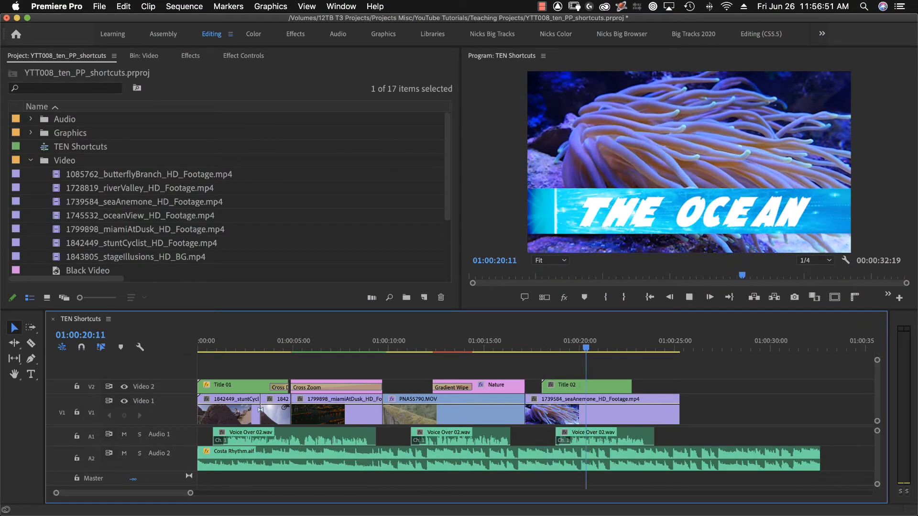
pyautogui.press('space')
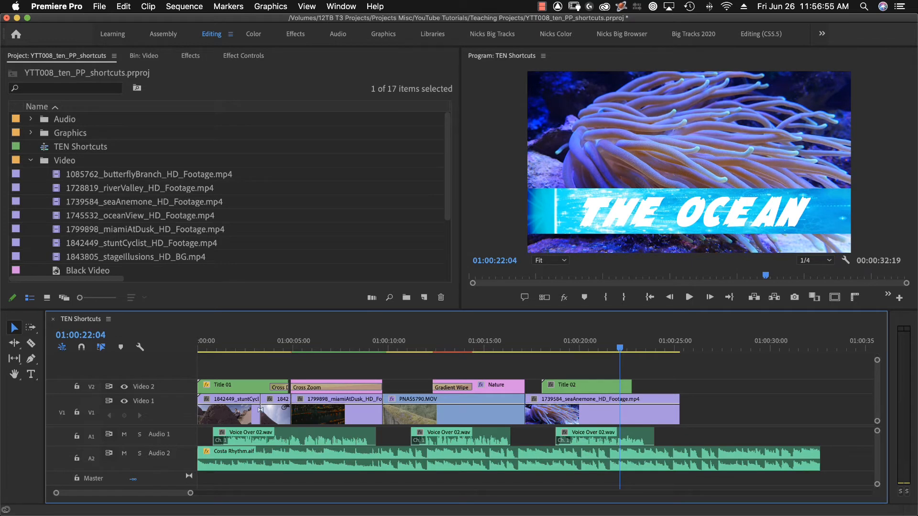
pyautogui.click(123, 217)
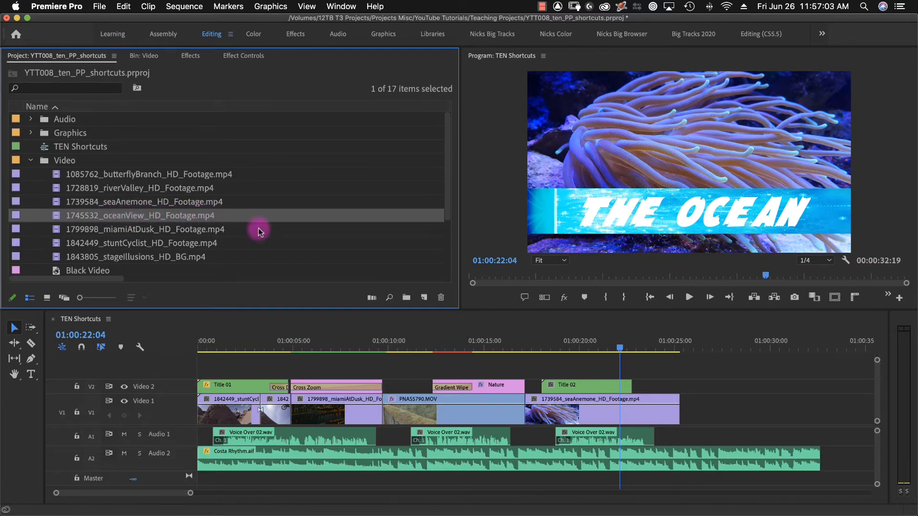
pyautogui.rightClick(550, 411)
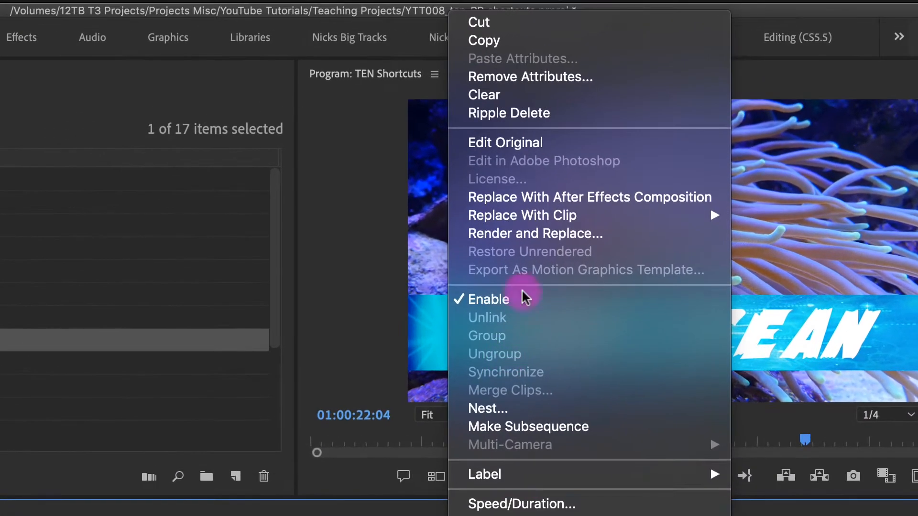
pyautogui.moveTo(602, 142)
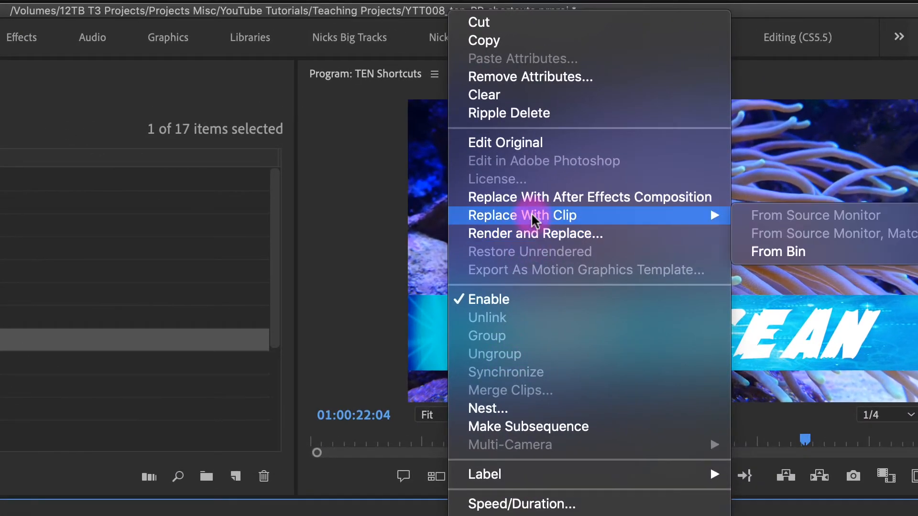
pyautogui.click(820, 251)
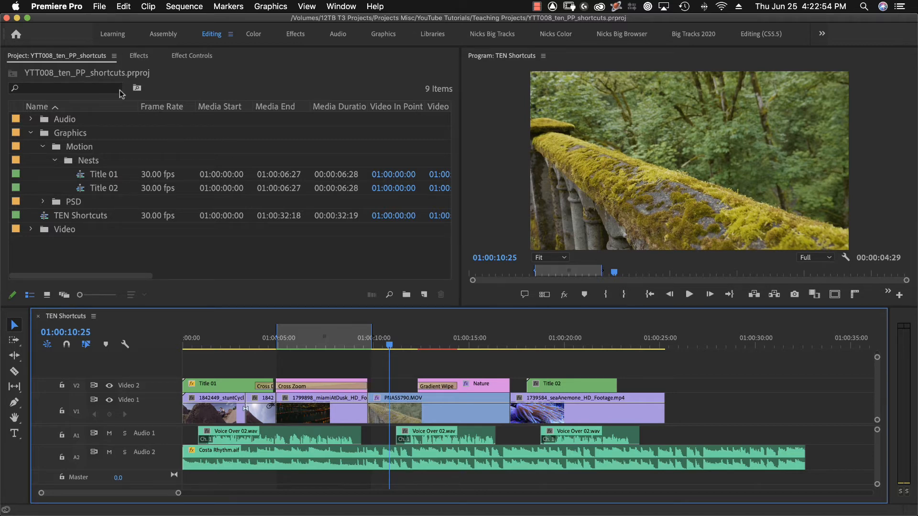
# Open the keyboard shortcut settings and search the commands for "show audio time units".
pyautogui.click(56, 6)
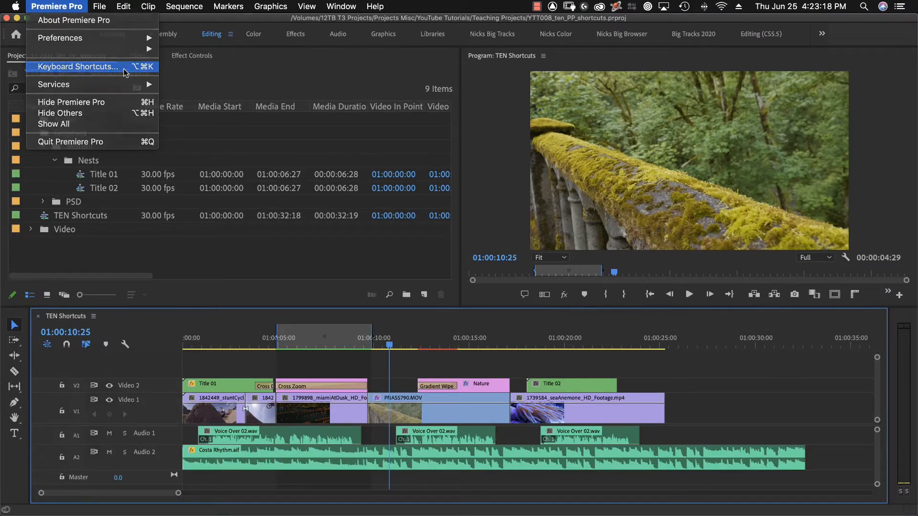
pyautogui.click(123, 68)
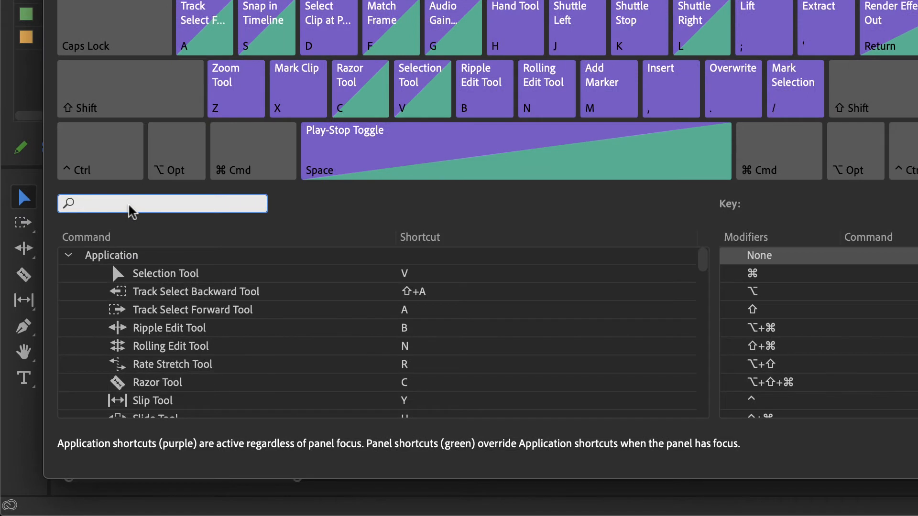
pyautogui.write('show audio time units')
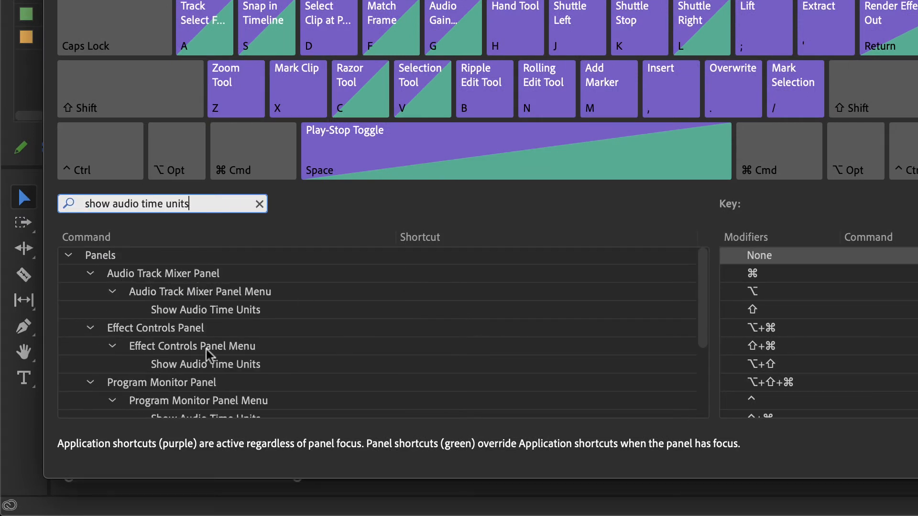
# Try Shift+A as the shortcut for the Timeline panel's Show Audio Time Units command, clearing that assignment again.
pyautogui.scroll(-1, 261, 346)
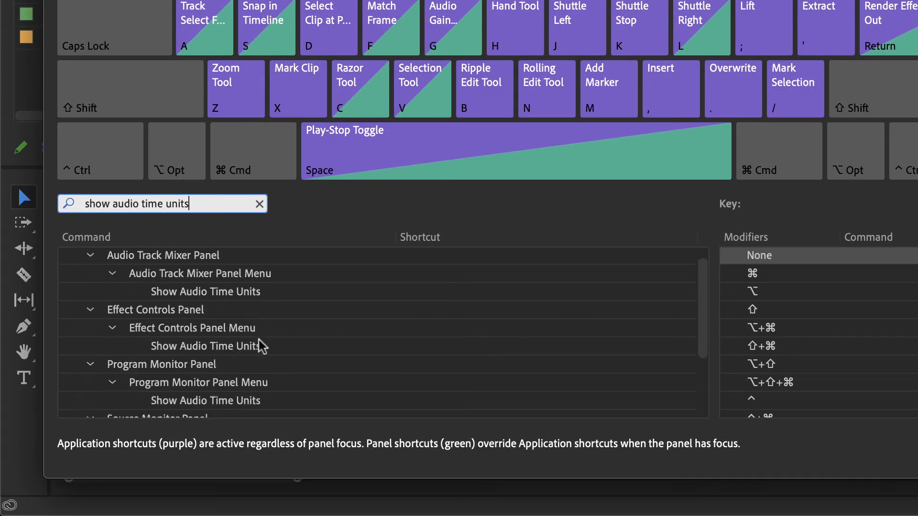
pyautogui.scroll(-1, 260, 345)
pyautogui.scroll(-4, 262, 381)
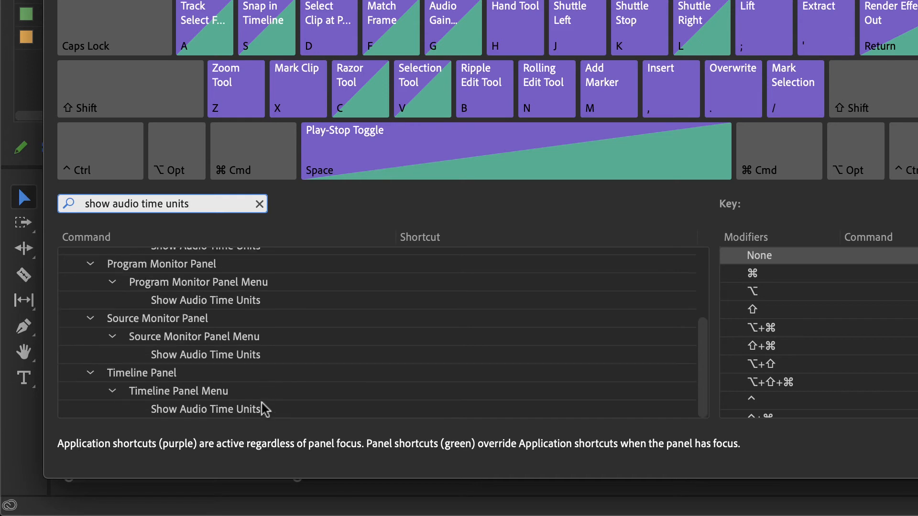
pyautogui.scroll(5, 260, 397)
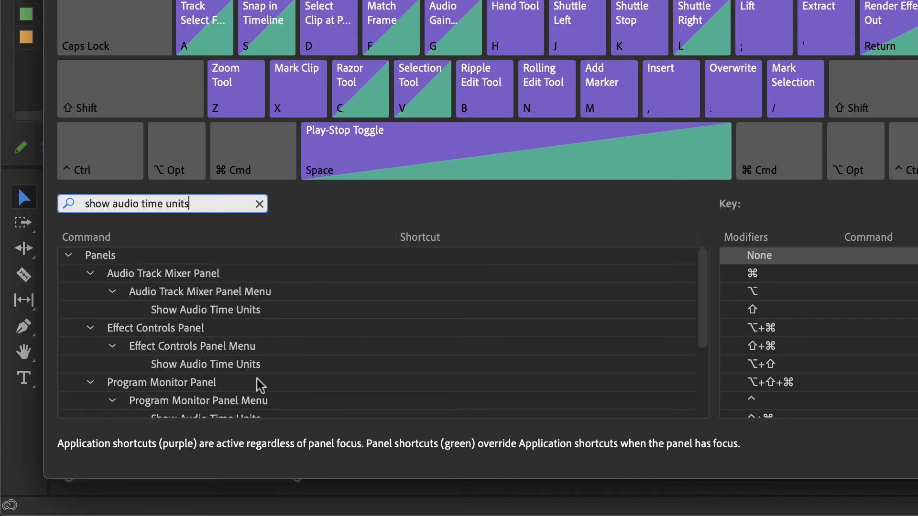
pyautogui.scroll(-6, 261, 363)
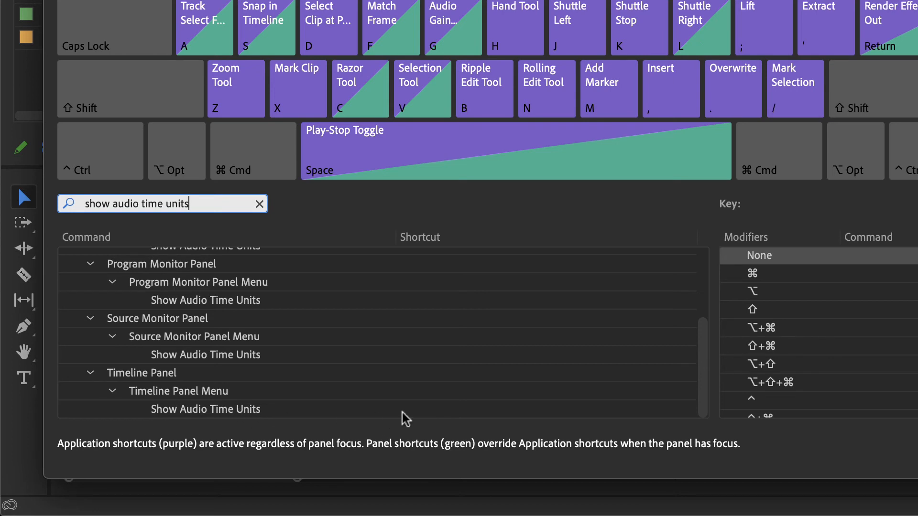
pyautogui.click(416, 413)
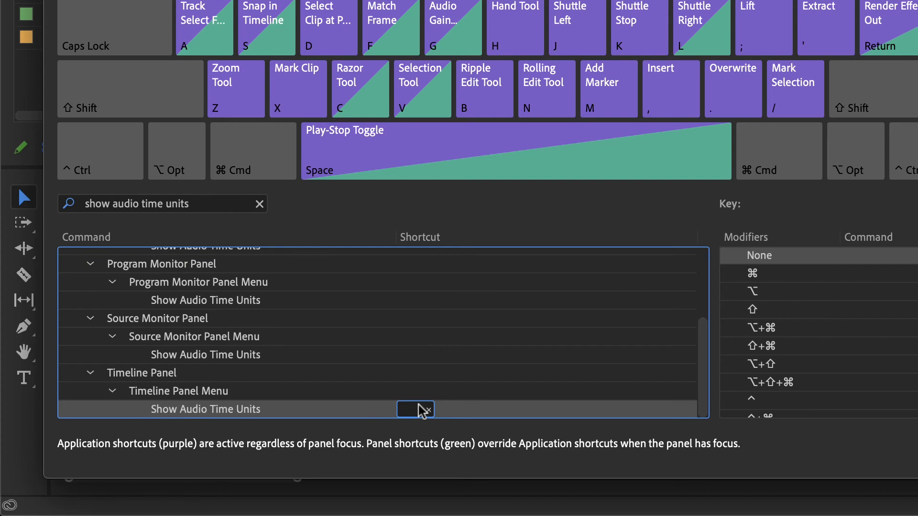
pyautogui.hotkey('shift', 'a')
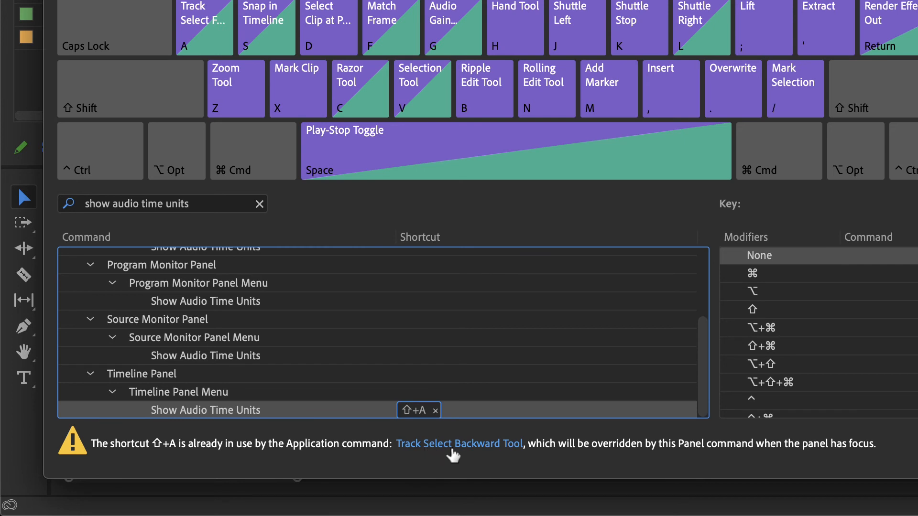
pyautogui.click(435, 411)
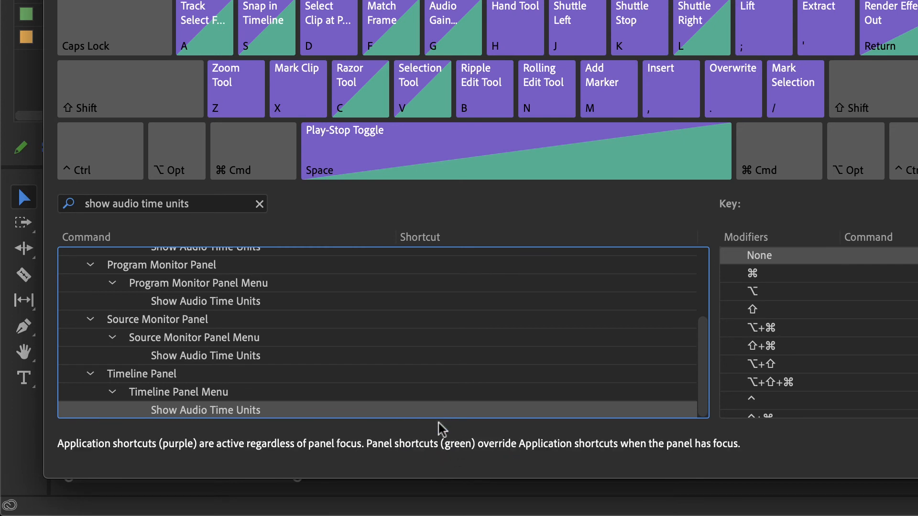
# Assign Option+A to the Timeline panel's Show Audio Time Units command and save the keyboard shortcuts.
pyautogui.click(417, 414)
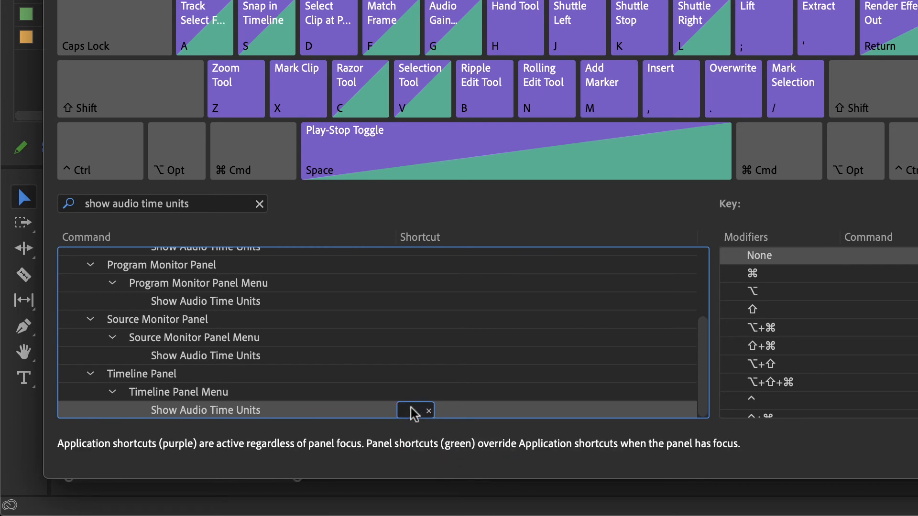
pyautogui.hotkey('alt', 'a')
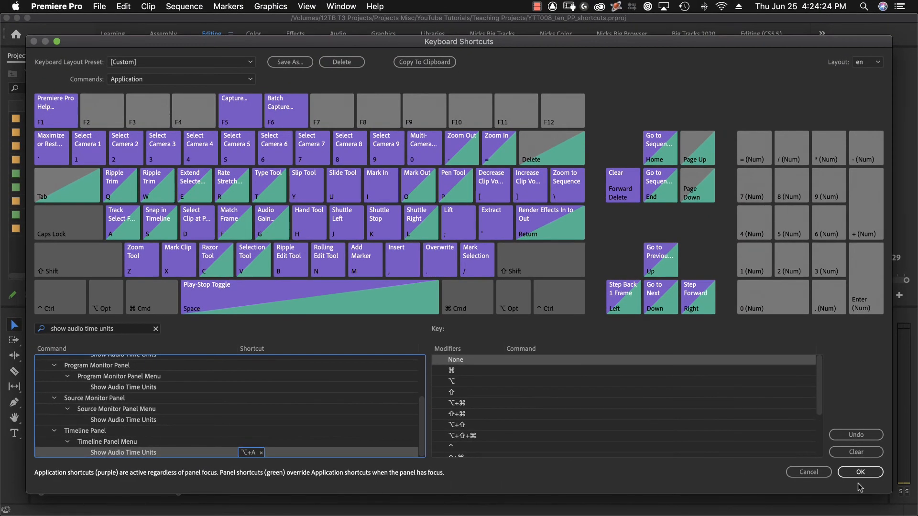
pyautogui.click(861, 472)
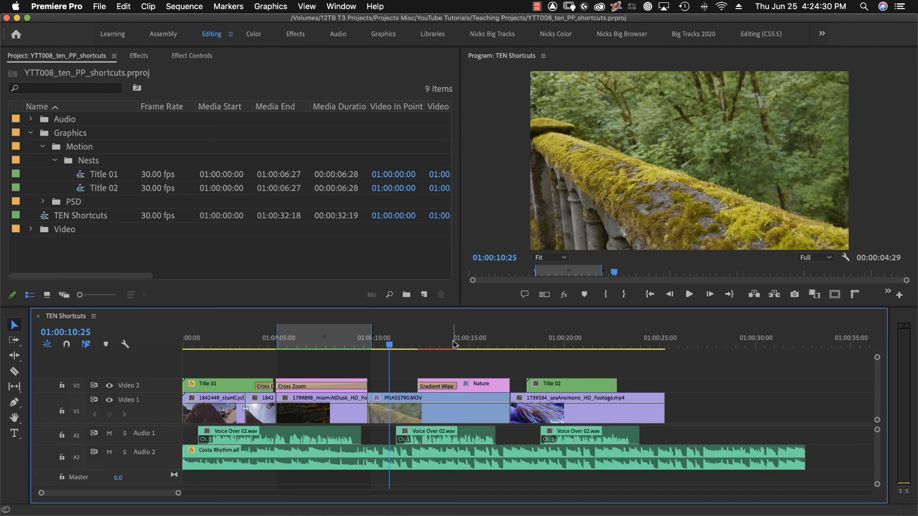
# Toggle the audio time units display of the TEN Shortcuts timeline to test the new shortcut.
pyautogui.hotkey('alt', 'a')
pyautogui.hotkey('alt', 'a')
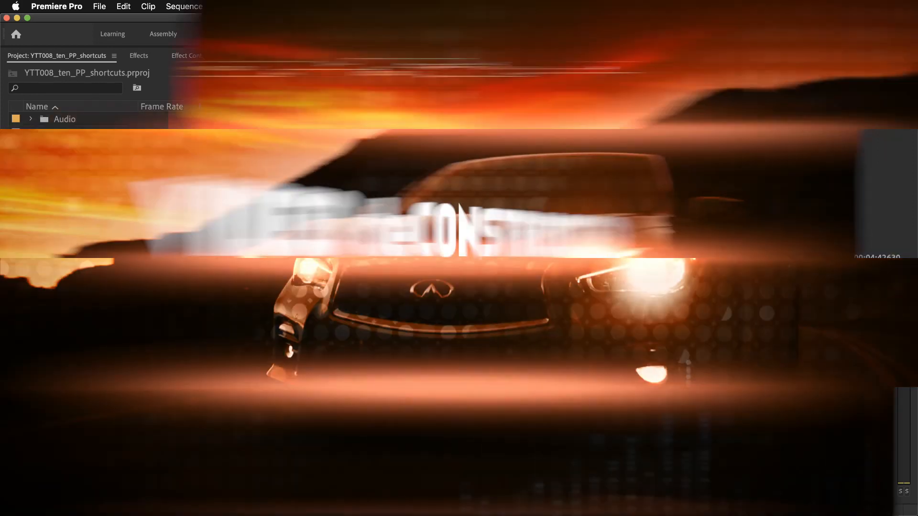